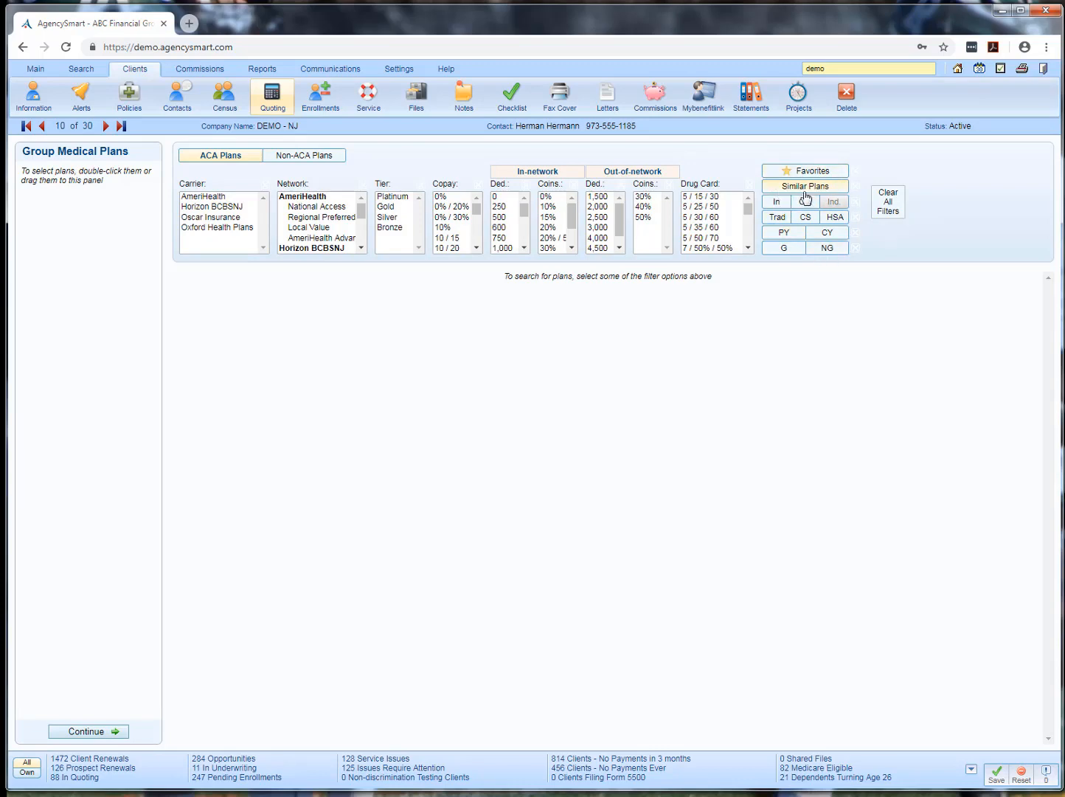
Show similar ACA plans and view the SBC document of Horizon BCBSNJ's Advantage EPO Silver 100/70 plan
click(826, 191)
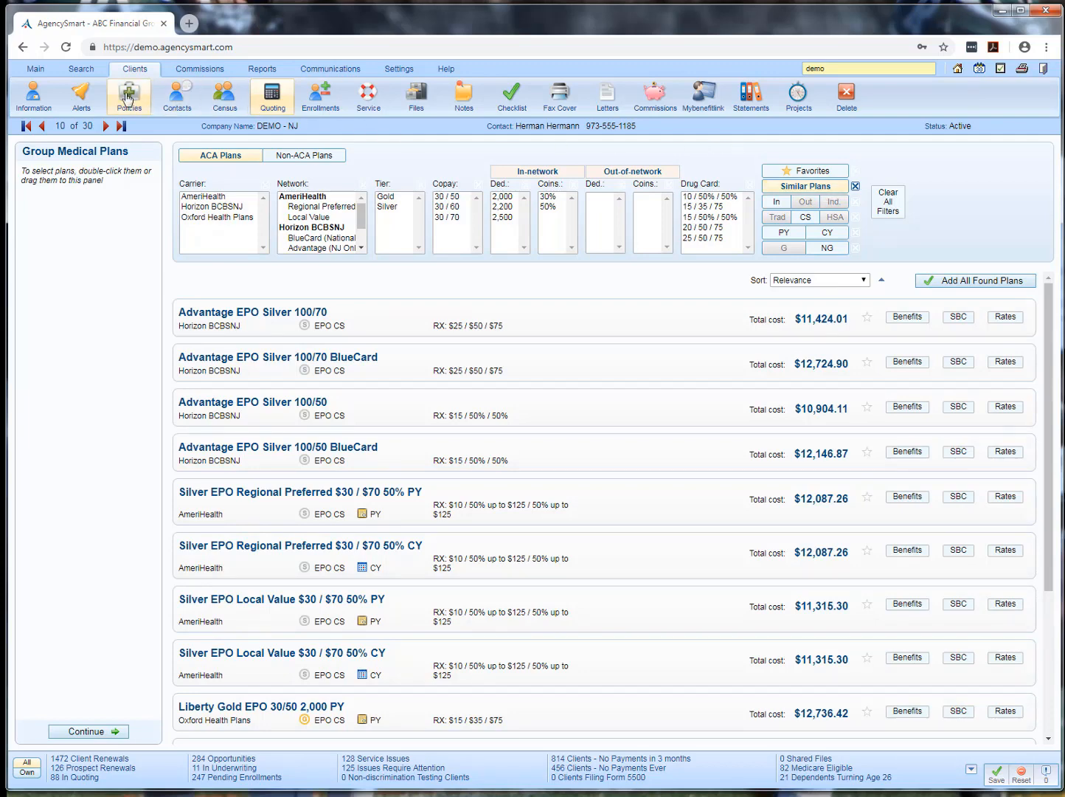
mouse_move(902, 324)
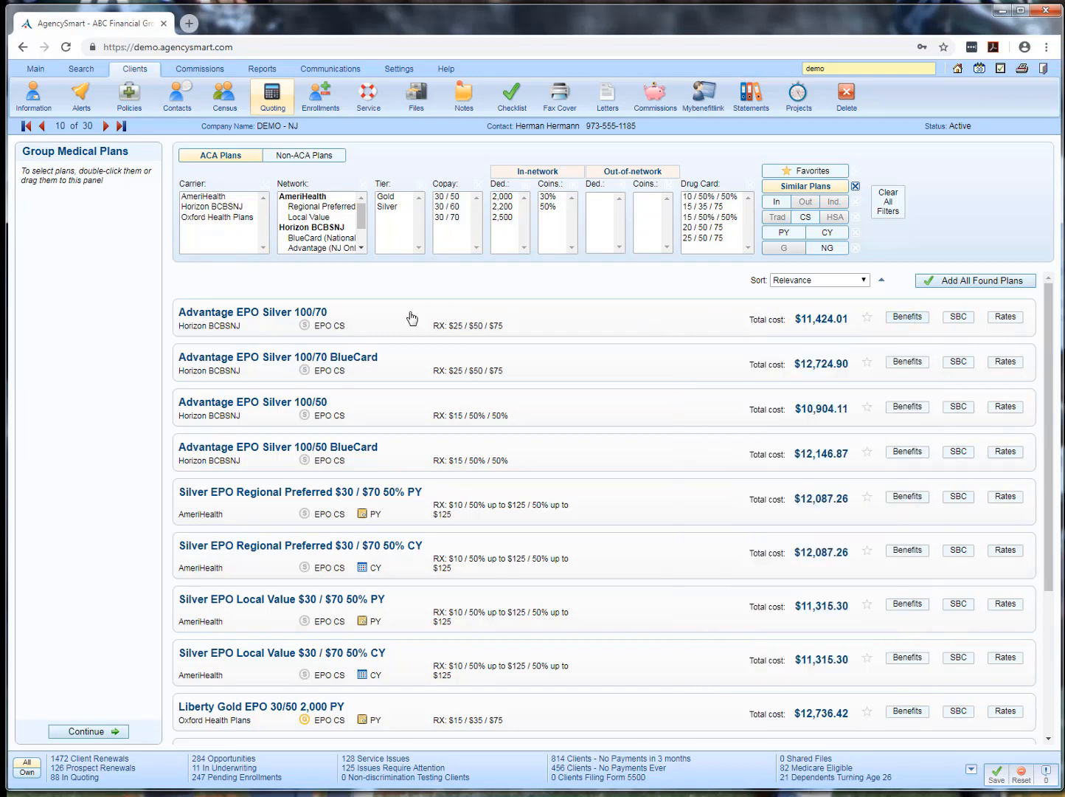
click(957, 317)
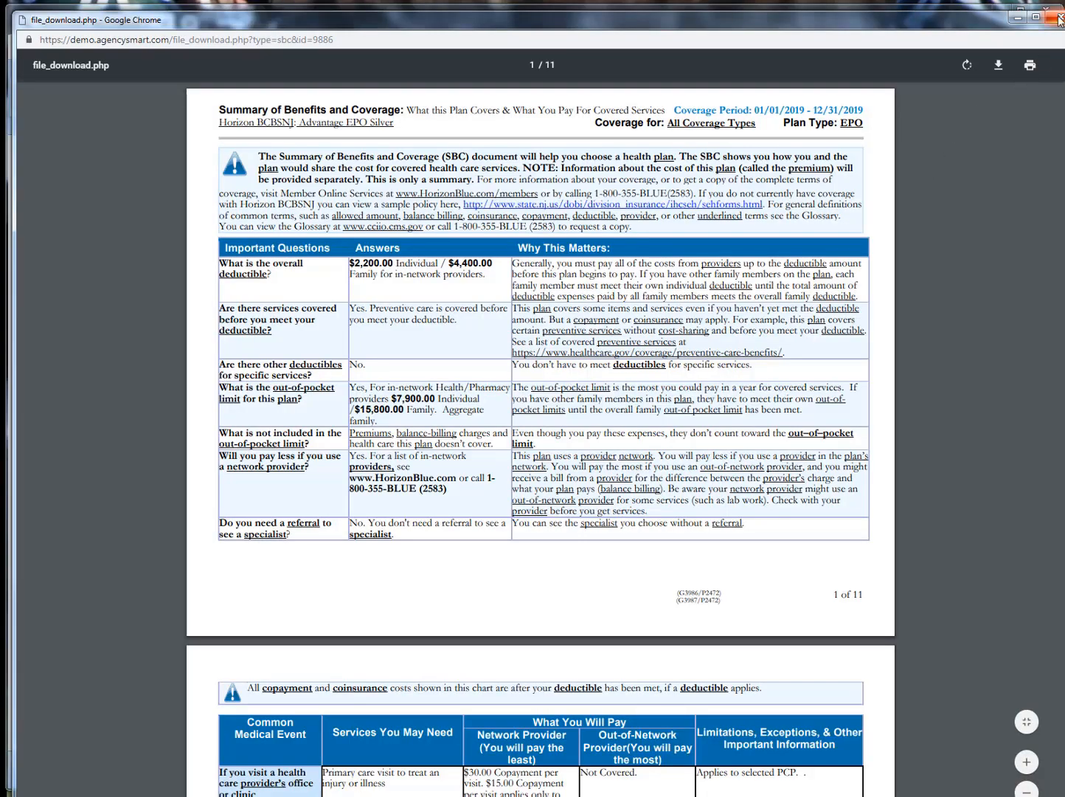
click(1058, 17)
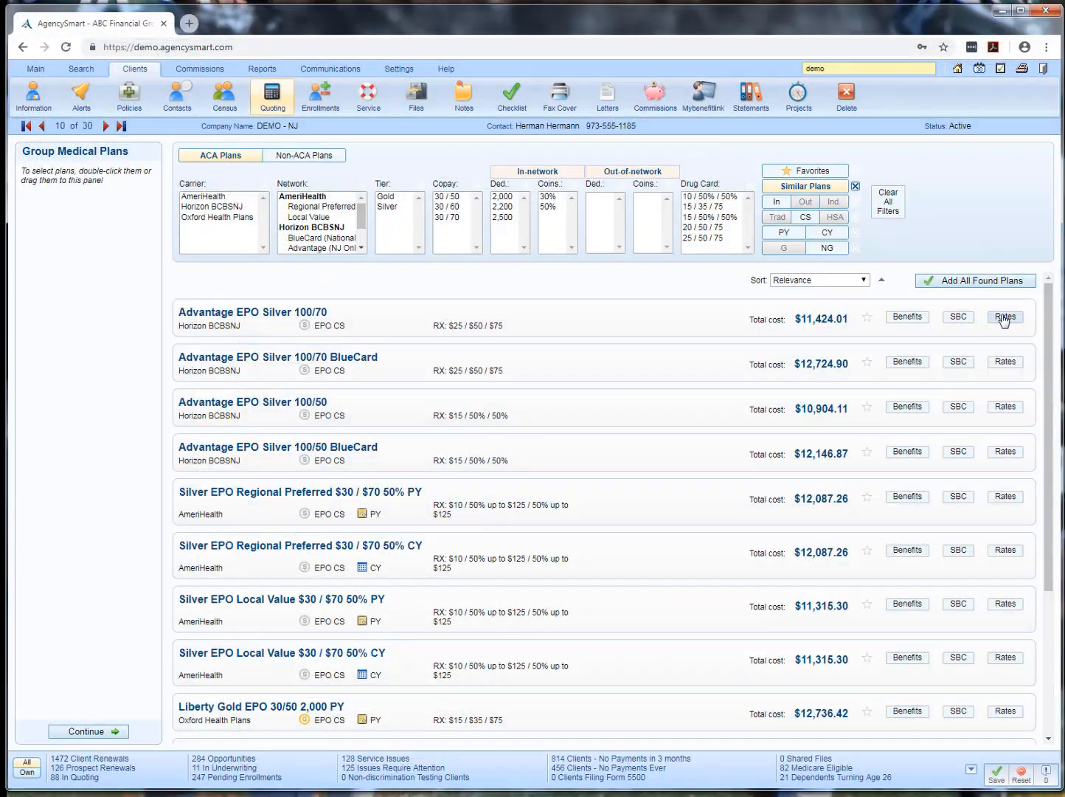
Review the member rate grid of Advantage EPO Silver 100/70 and the sort options available for the plan list
click(1005, 316)
scroll(670, 432, down, 2)
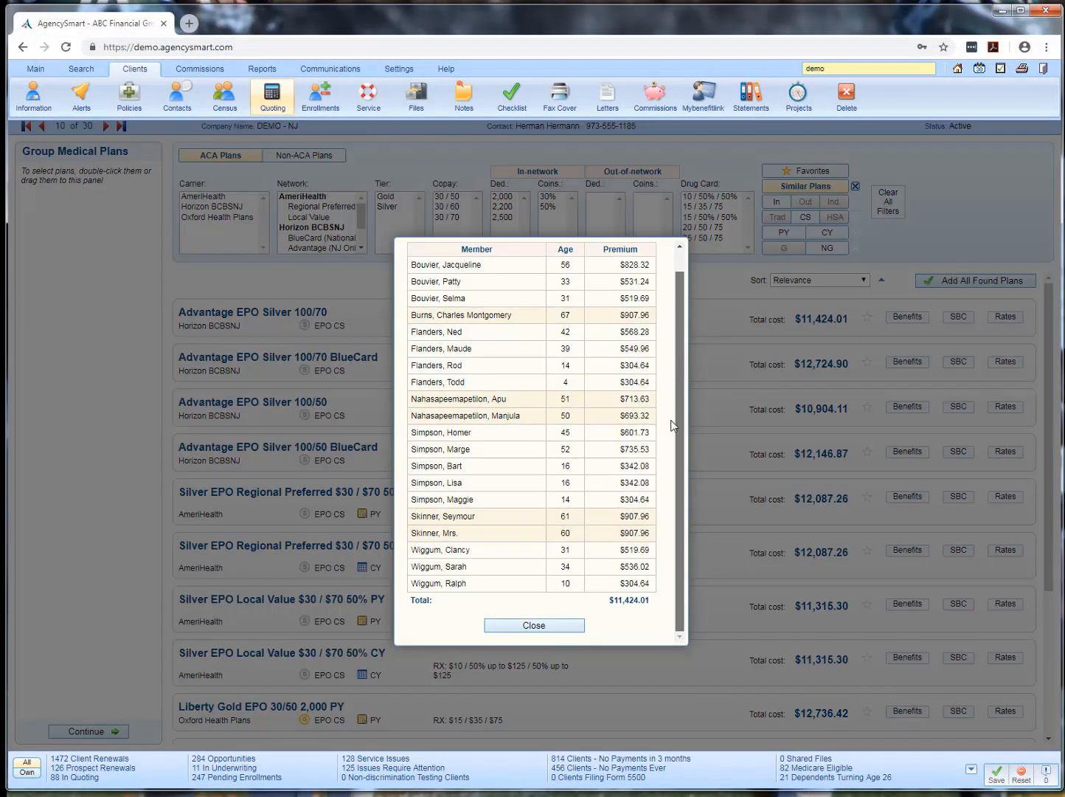
click(532, 627)
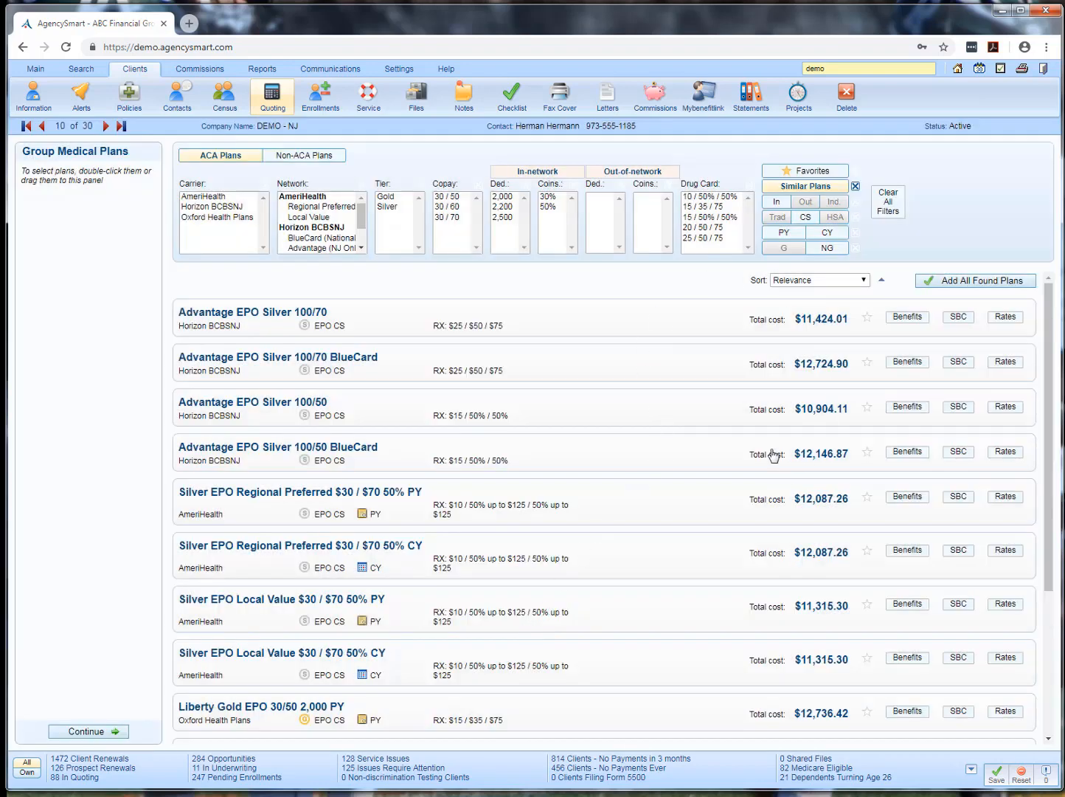
click(863, 281)
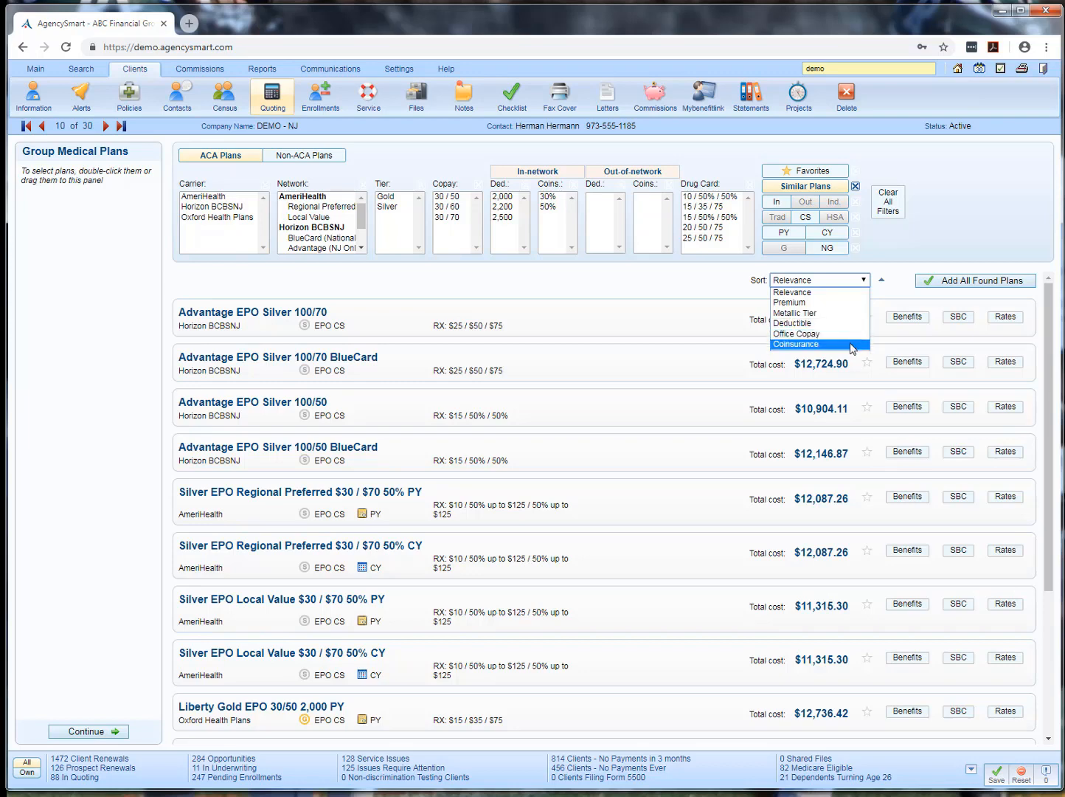
click(891, 261)
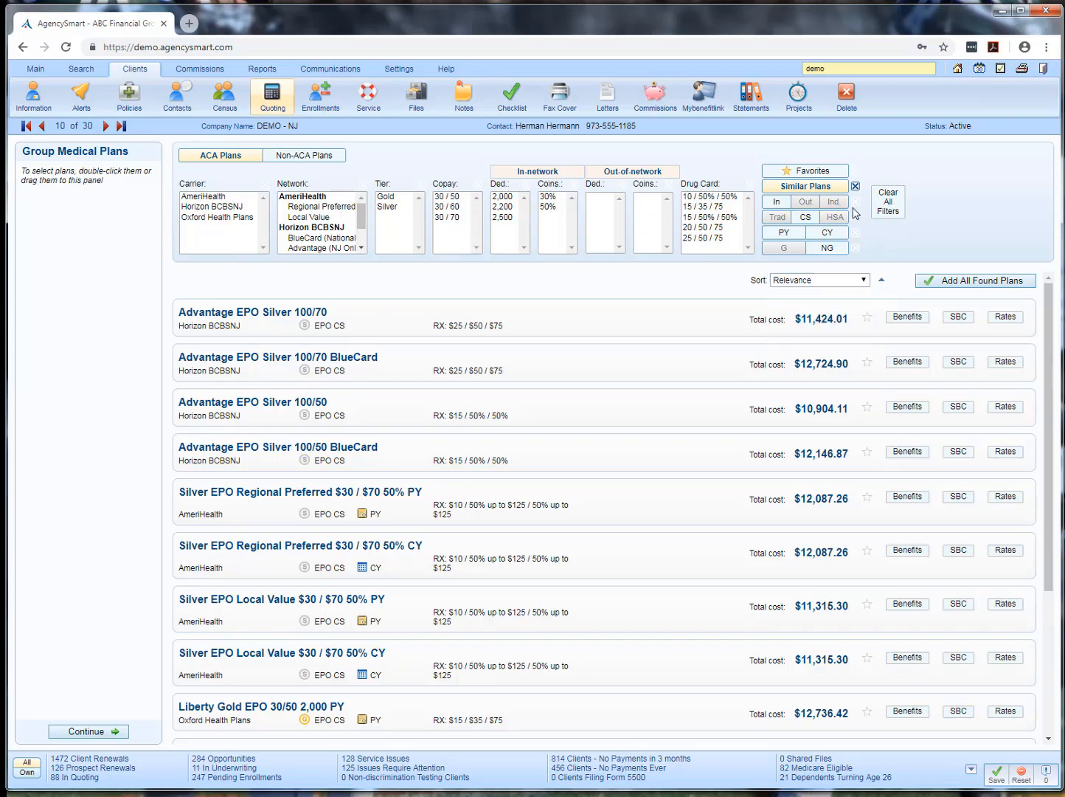
Replace the Similar Plans filter with the NG, CY, HSA and In filters, limited to the AmeriHealth carrier's Regional Preferred network
click(856, 185)
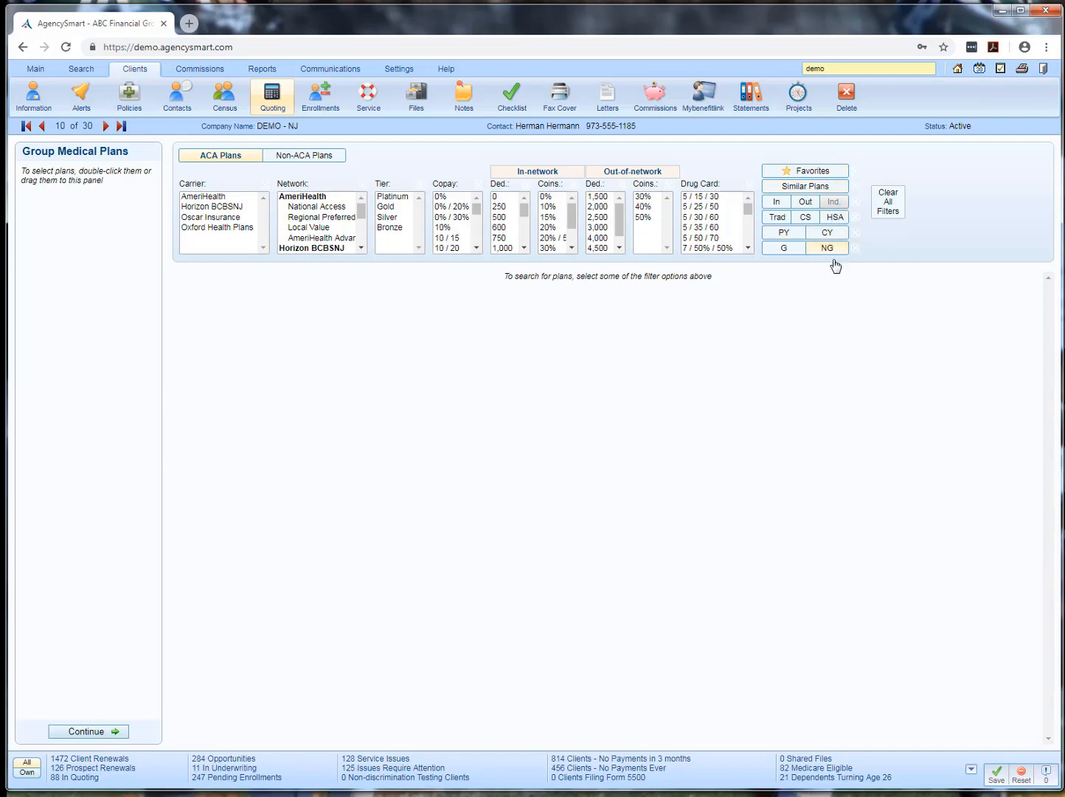
click(827, 248)
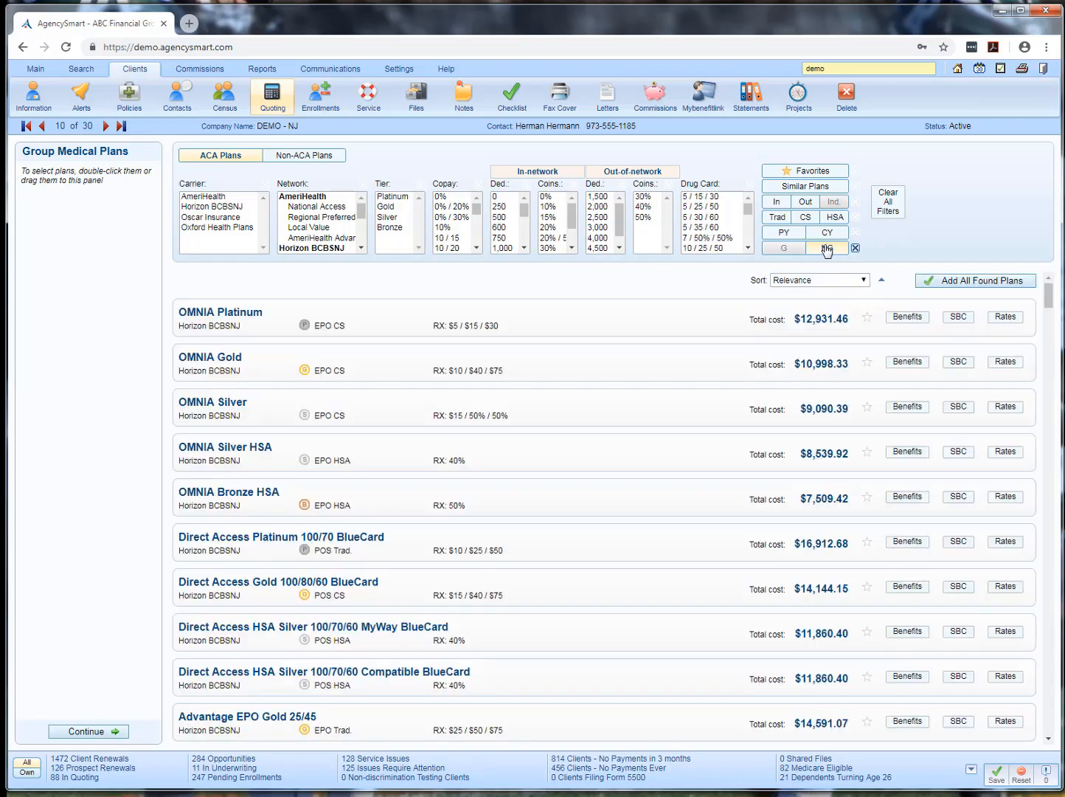
click(826, 234)
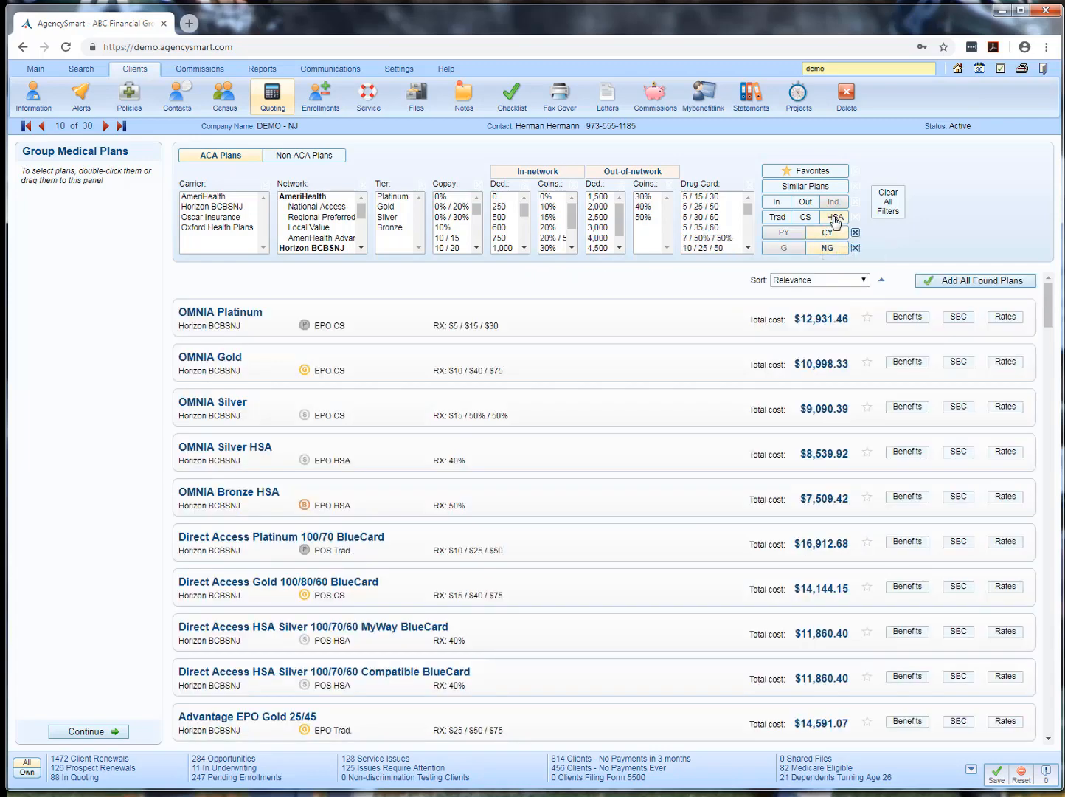
click(835, 218)
click(778, 205)
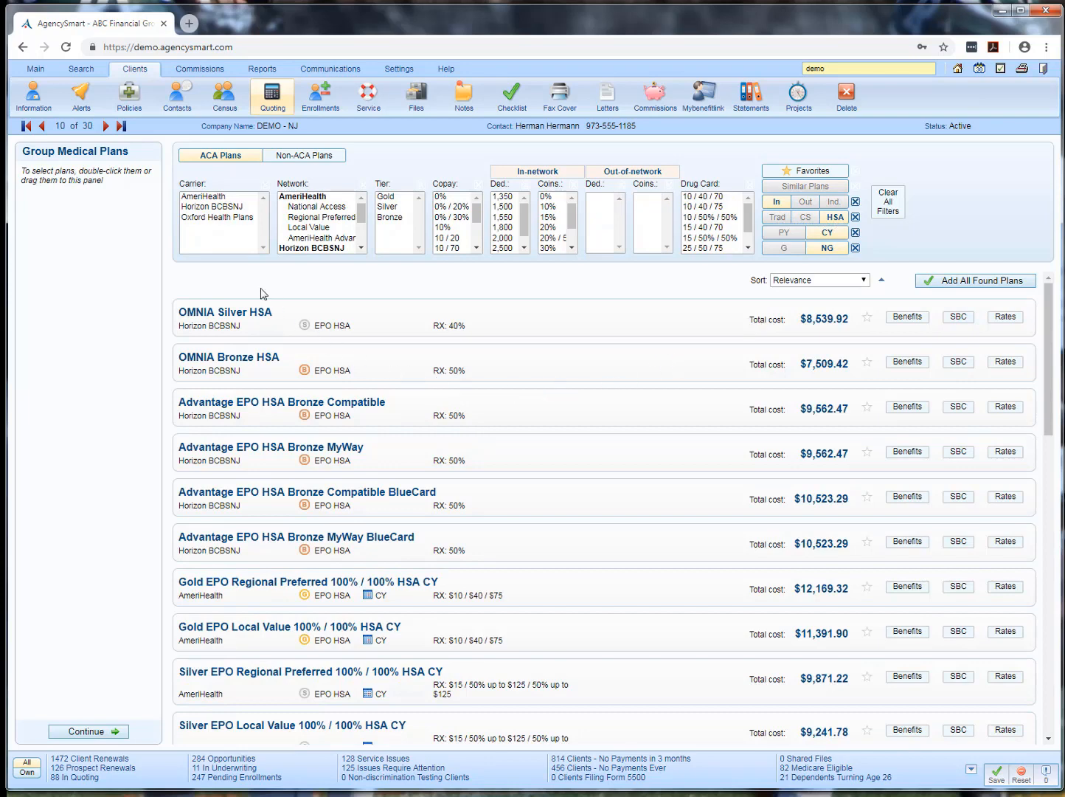
click(195, 197)
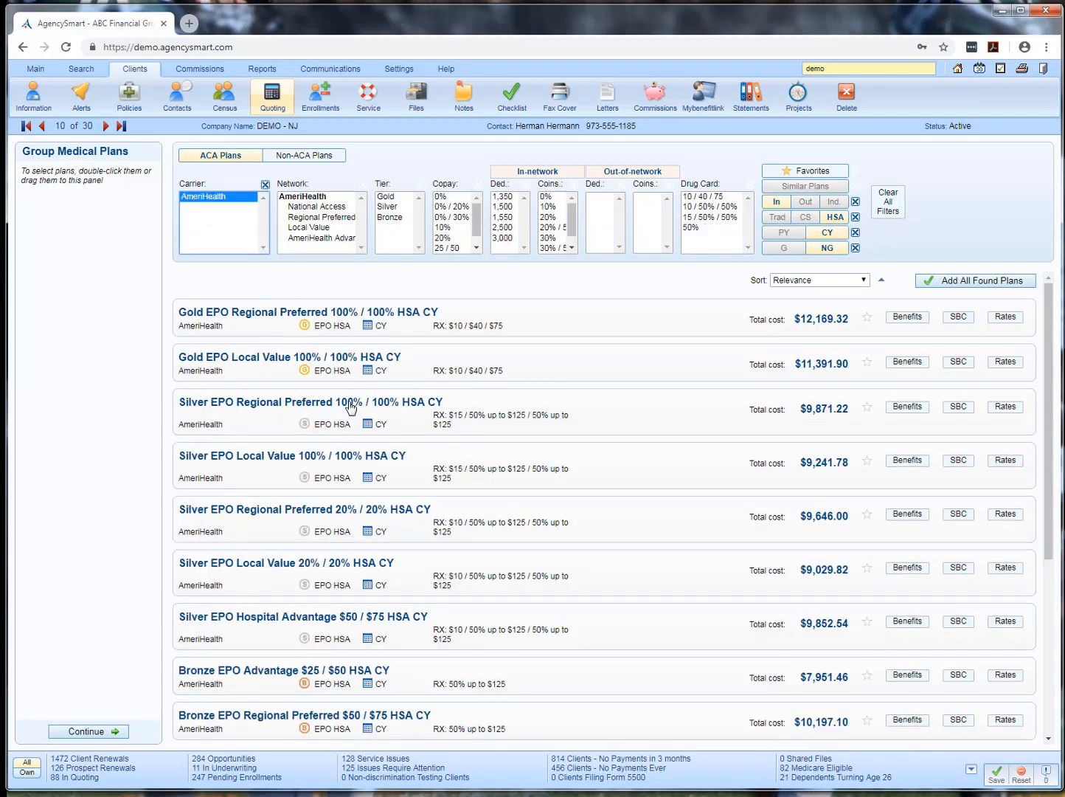
click(304, 217)
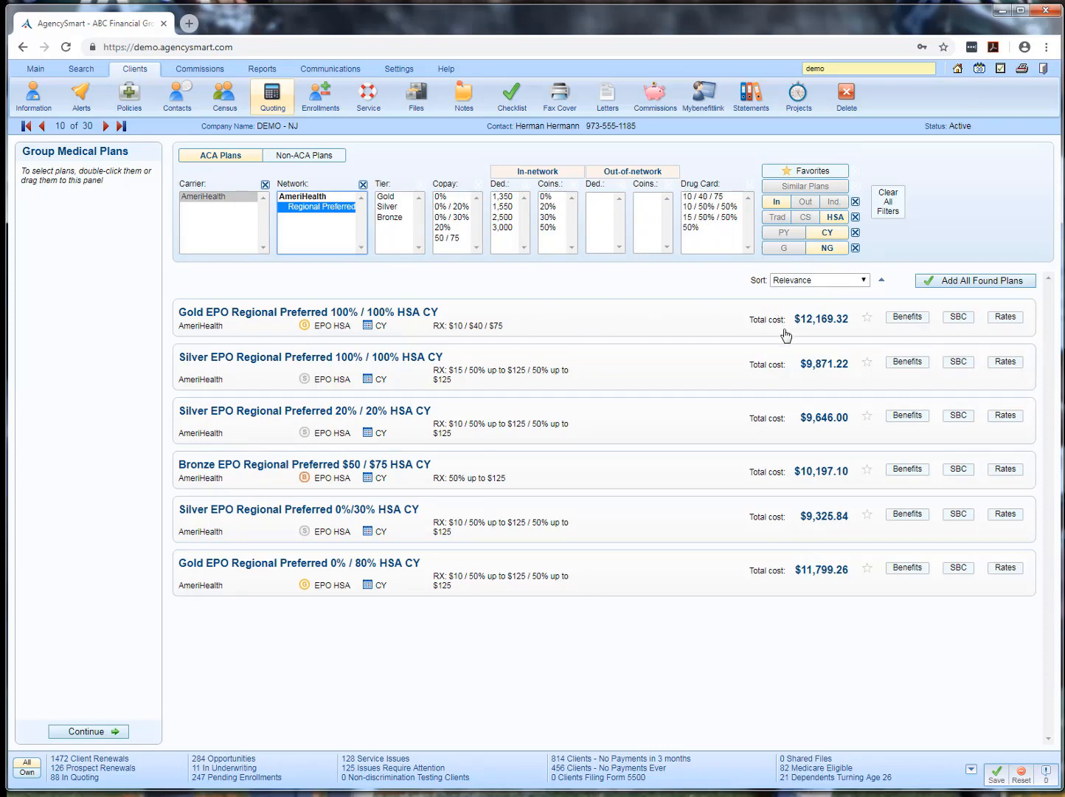
Review the SBC document and the member rate grid of the Gold EPO Regional Preferred 100% / 100% HSA CY plan
mouse_move(912, 324)
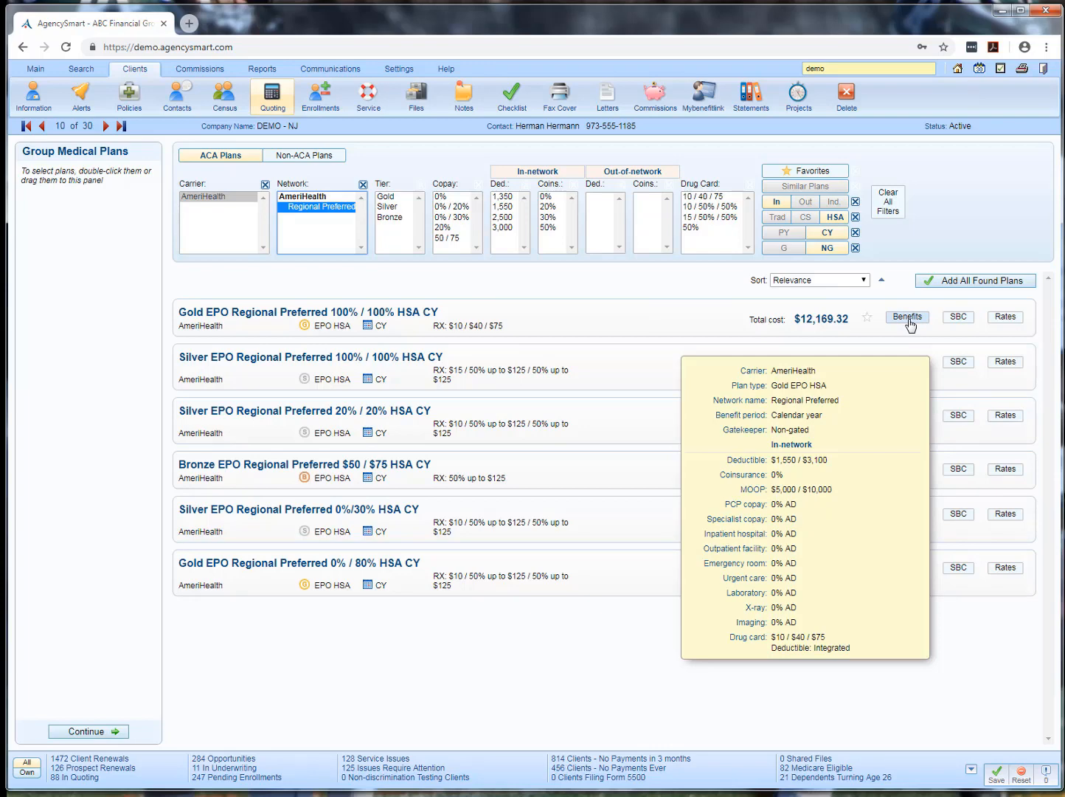
click(957, 317)
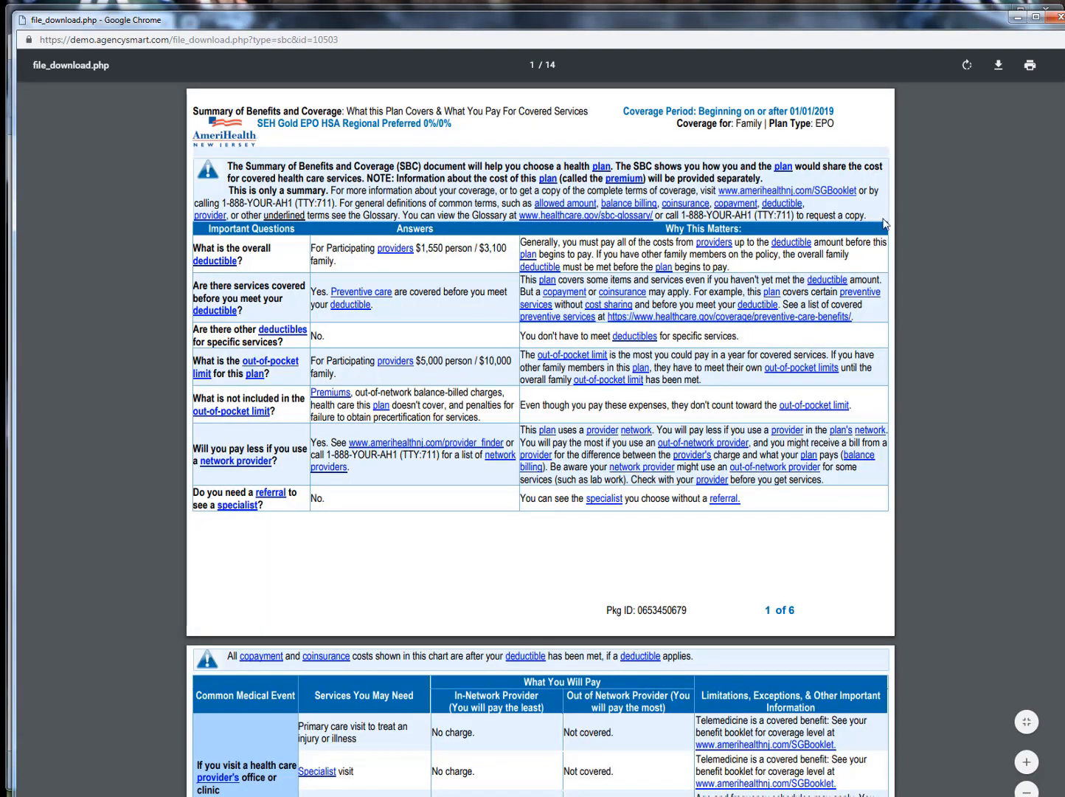
click(1060, 23)
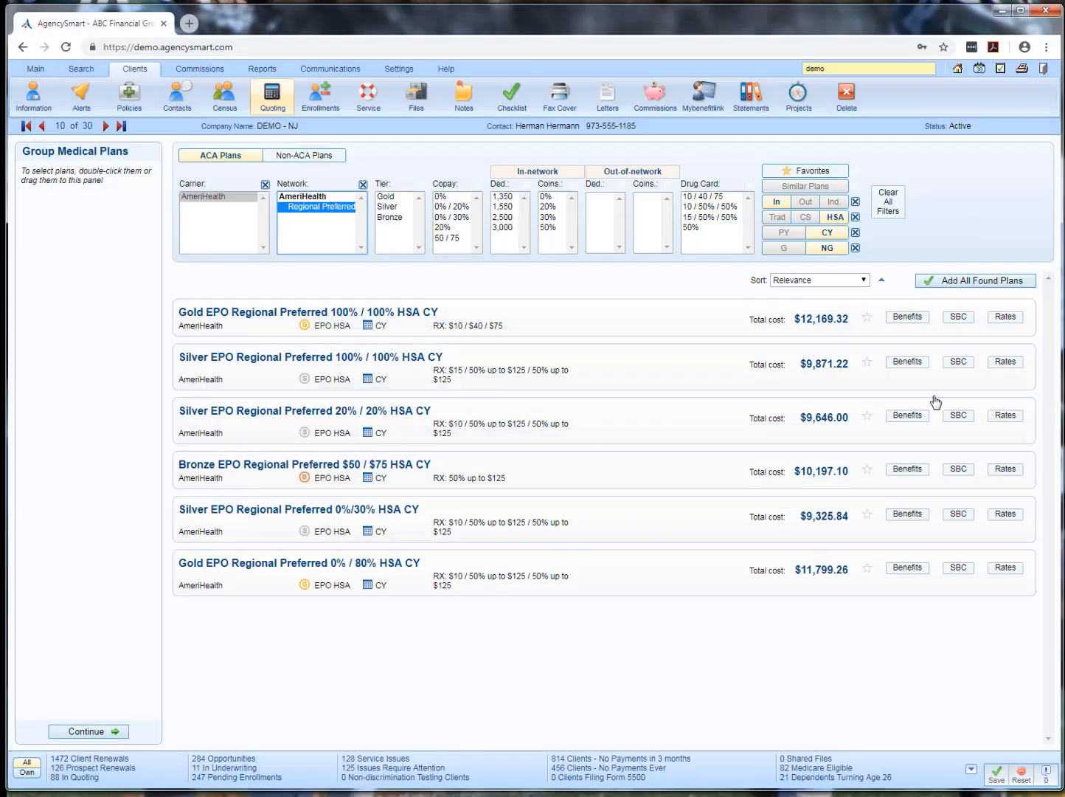
click(1004, 317)
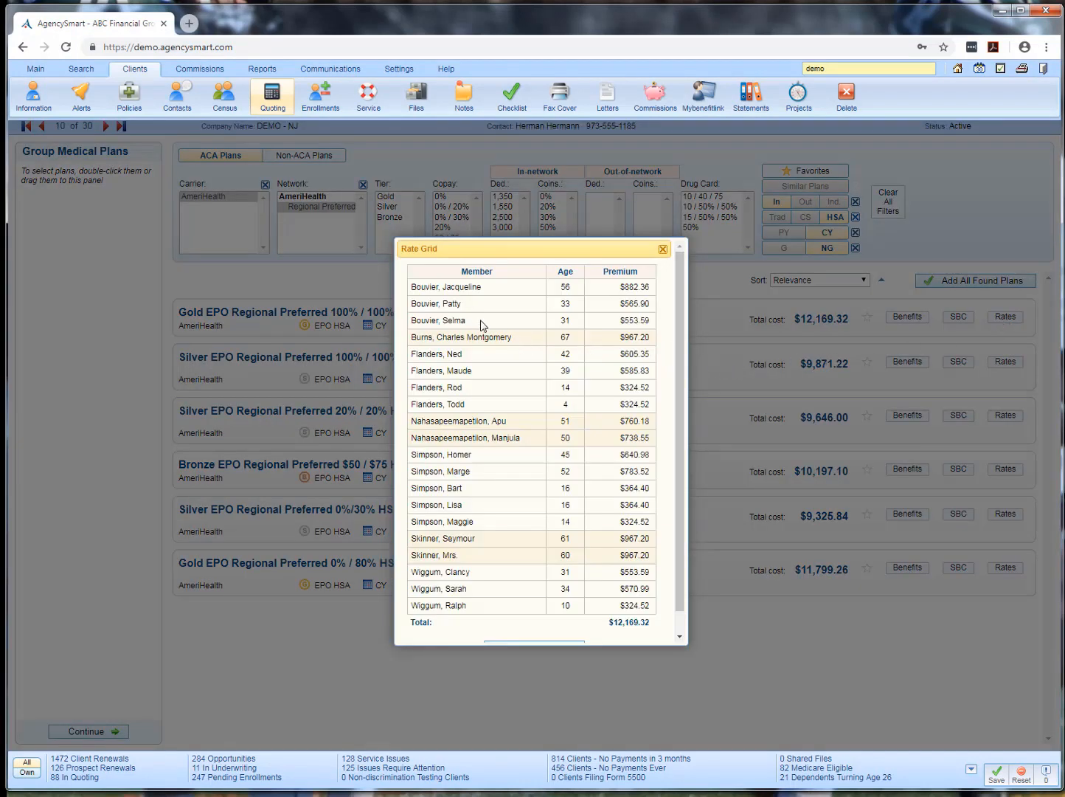
scroll(480, 323, down, 1)
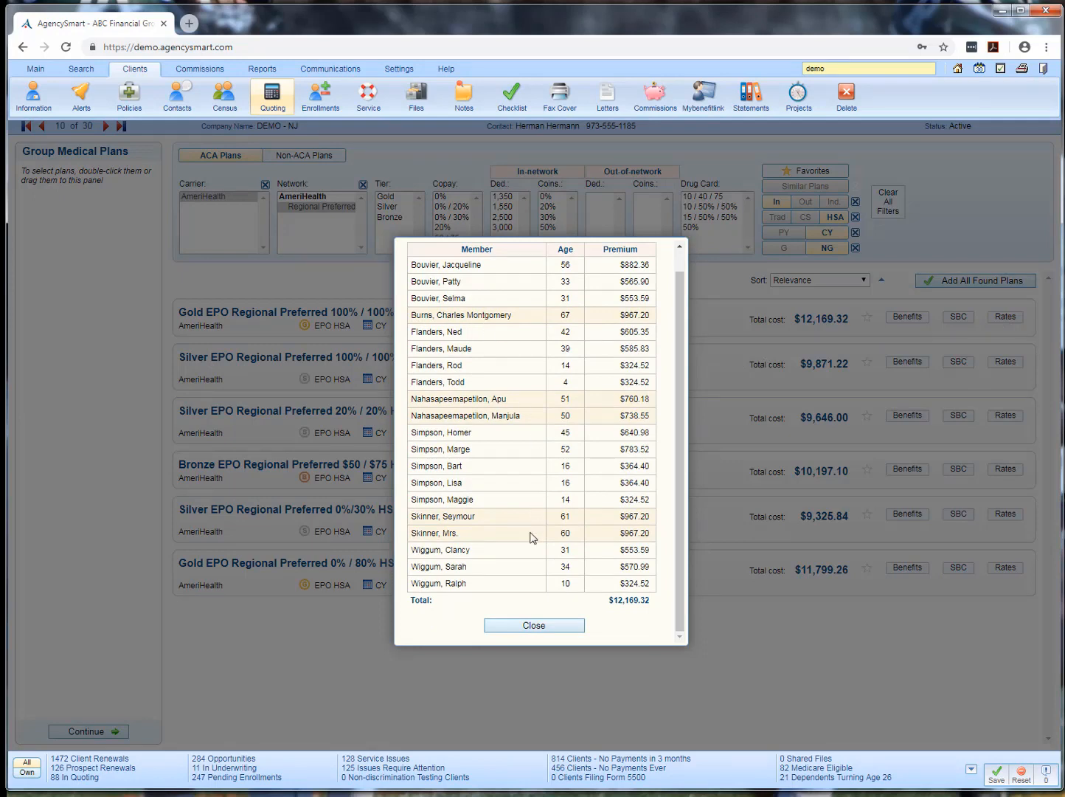
click(548, 626)
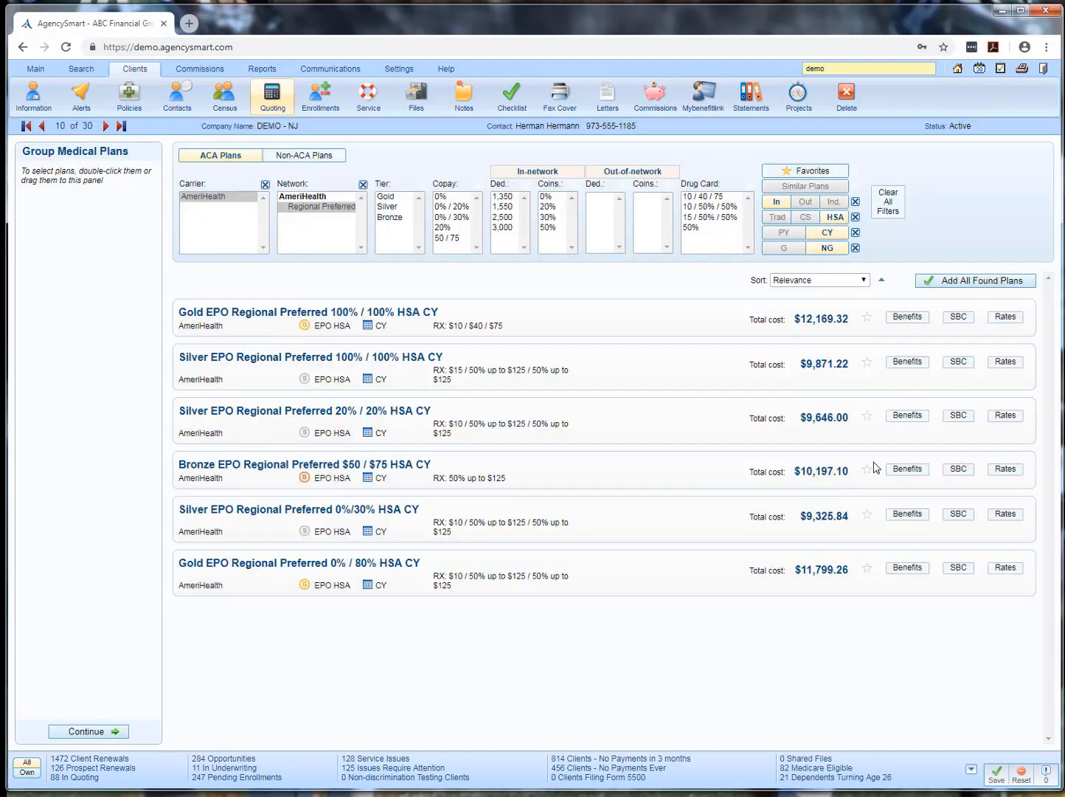
Add the Gold 100% / 100%, Silver 20% / 20% and Silver 0%/30% EPO Regional Preferred HSA CY plans to the selected group medical plans
drag(218, 323, 90, 235)
click(235, 425)
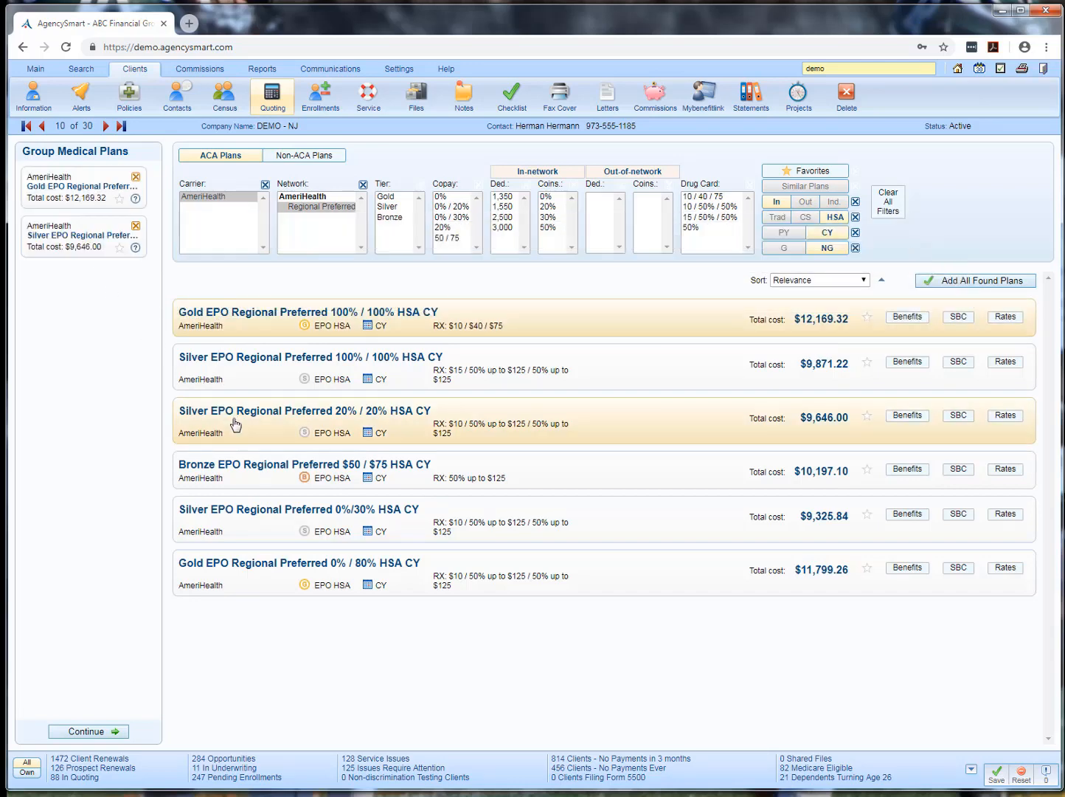
click(243, 521)
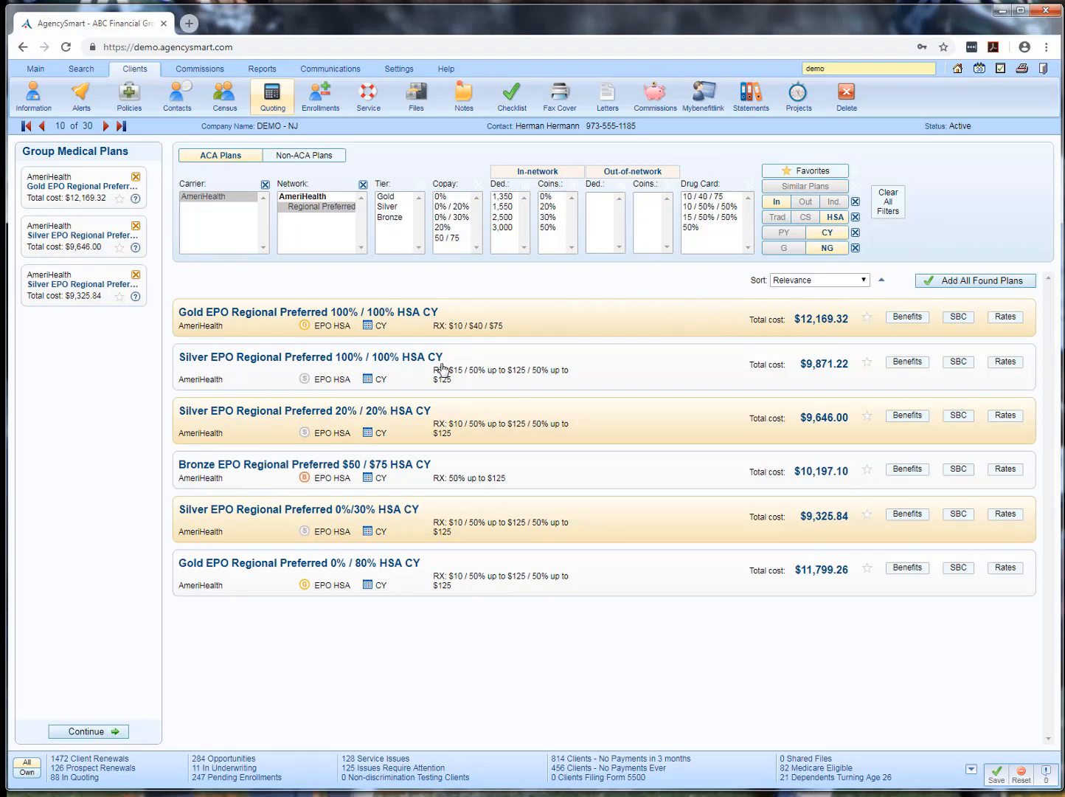
Filter the non-ACA plans to the carrier Aetna with 2500 in the plan name
click(299, 158)
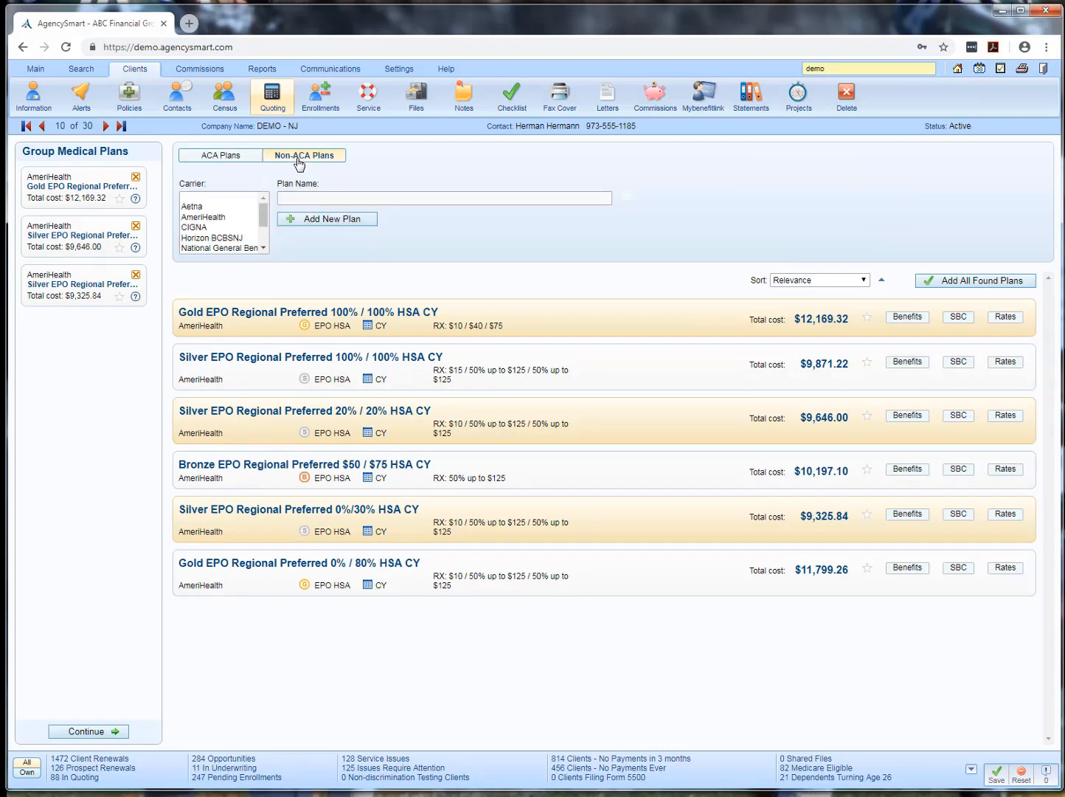
click(182, 208)
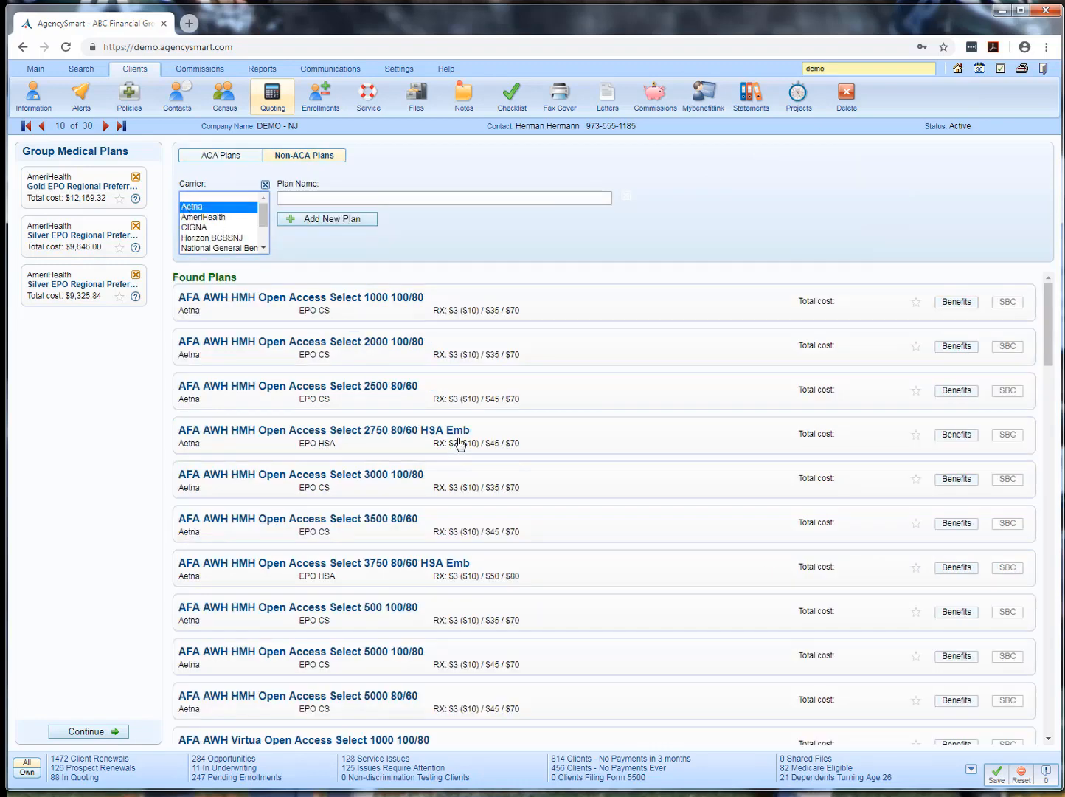
click(370, 202)
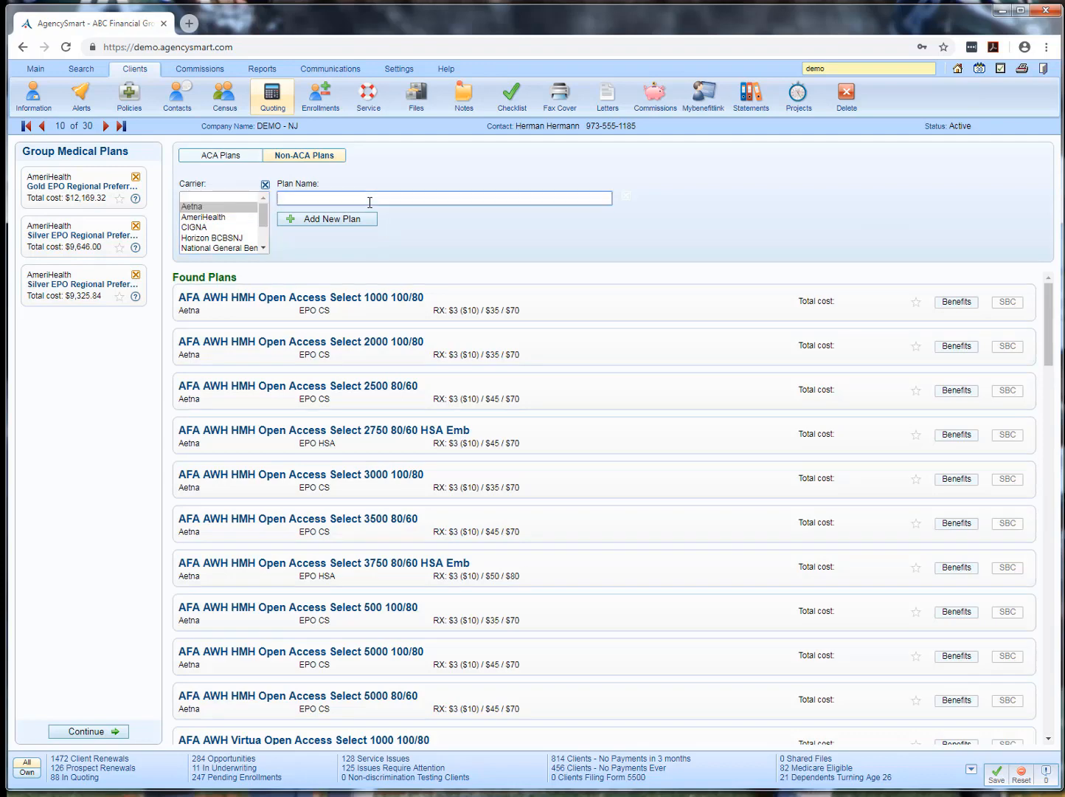
text(25)
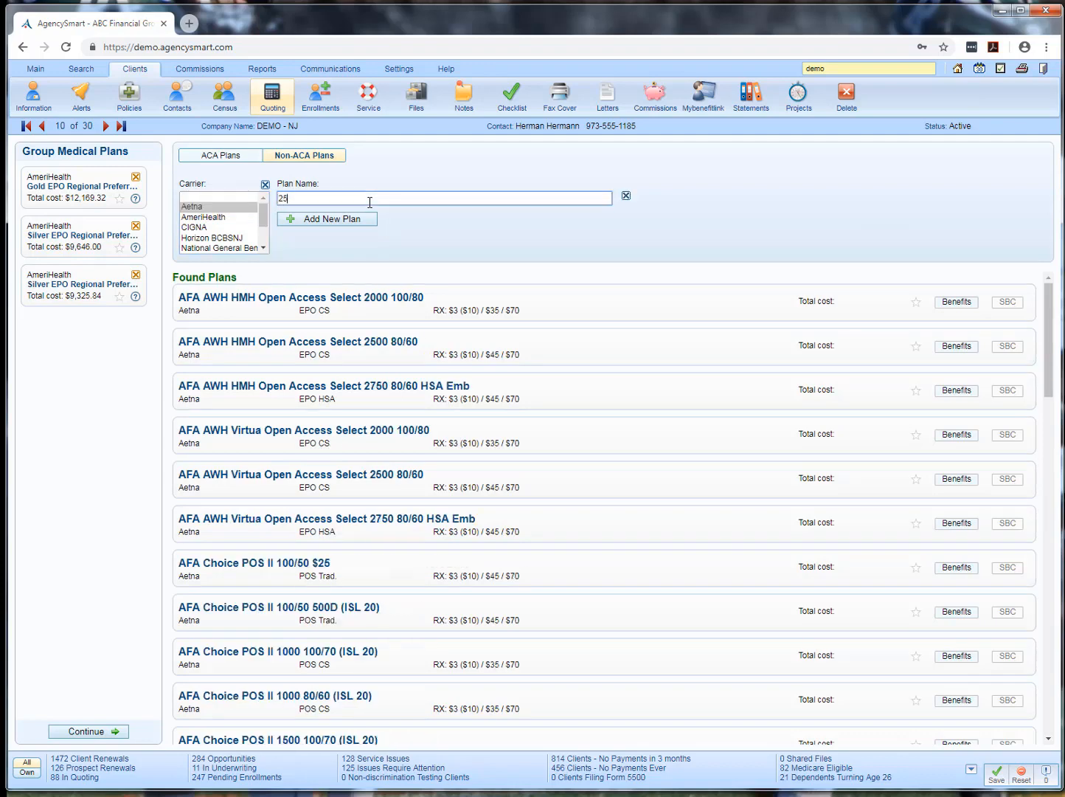
text(00)
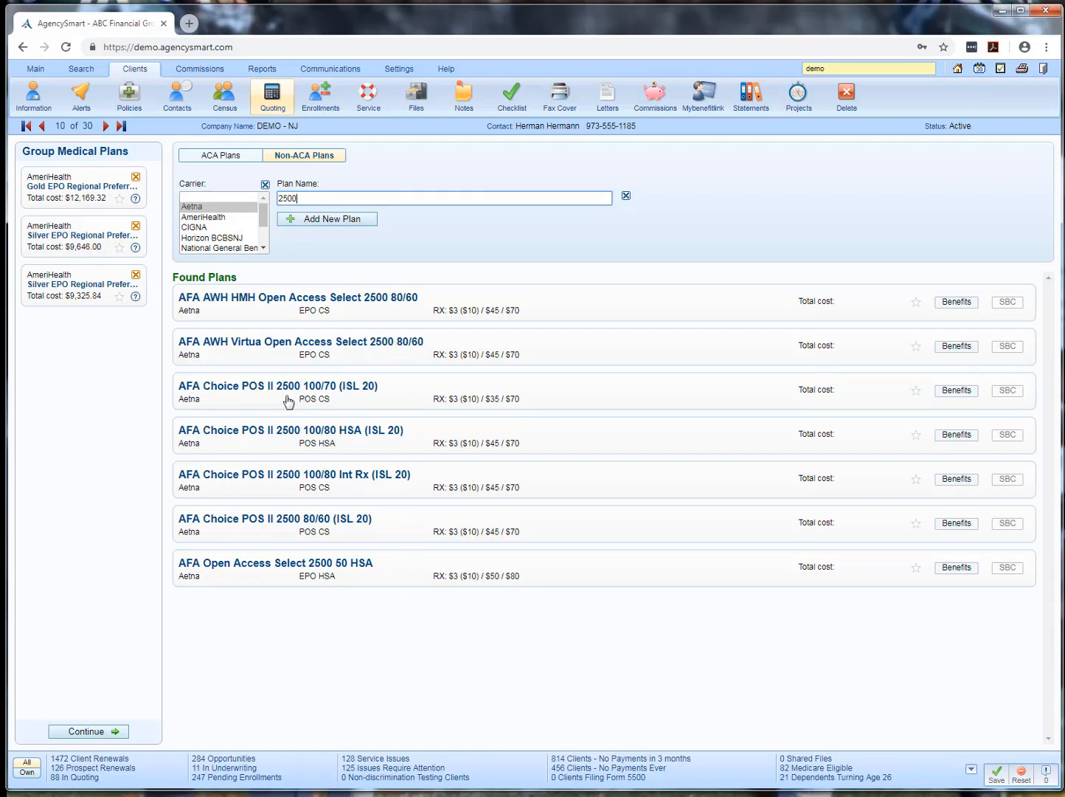
Add AFA Choice POS II 2500 100/70 (ISL 20) with tiered premiums of 400 single, 600 husband/wife, 800 parent/child and 1800 family
click(384, 399)
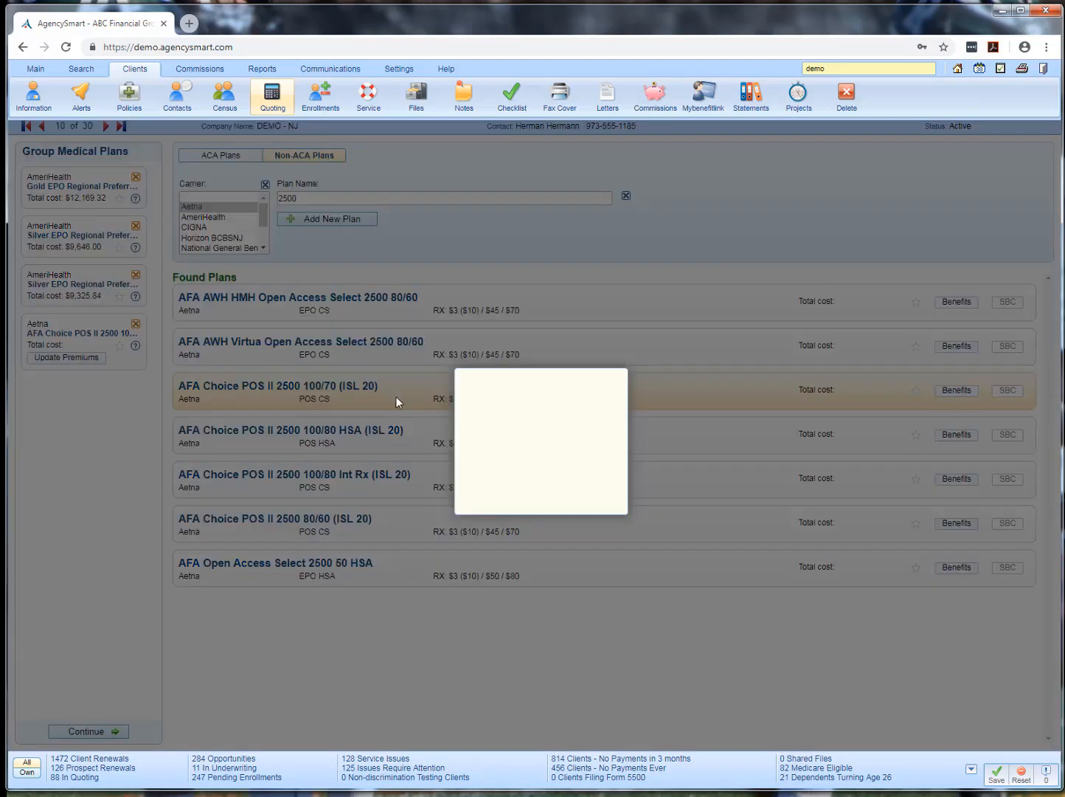
click(555, 405)
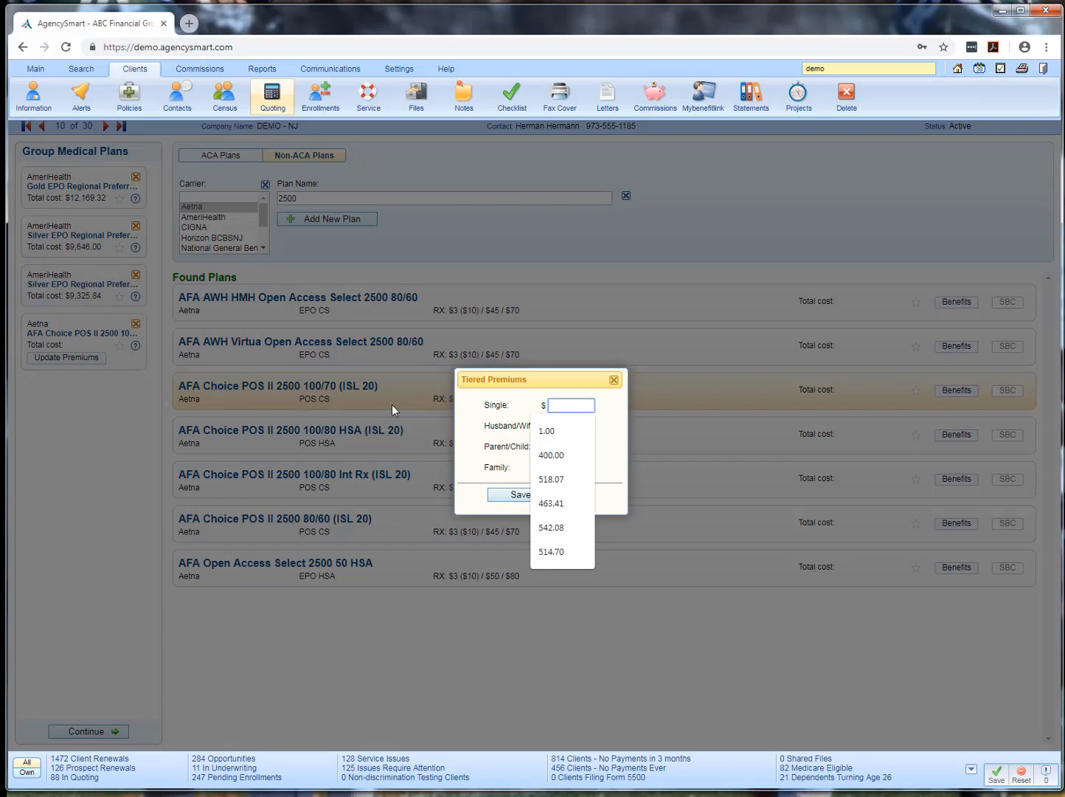
text(400)
key(Tab)
text(600)
key(Tab)
text(800)
key(Tab)
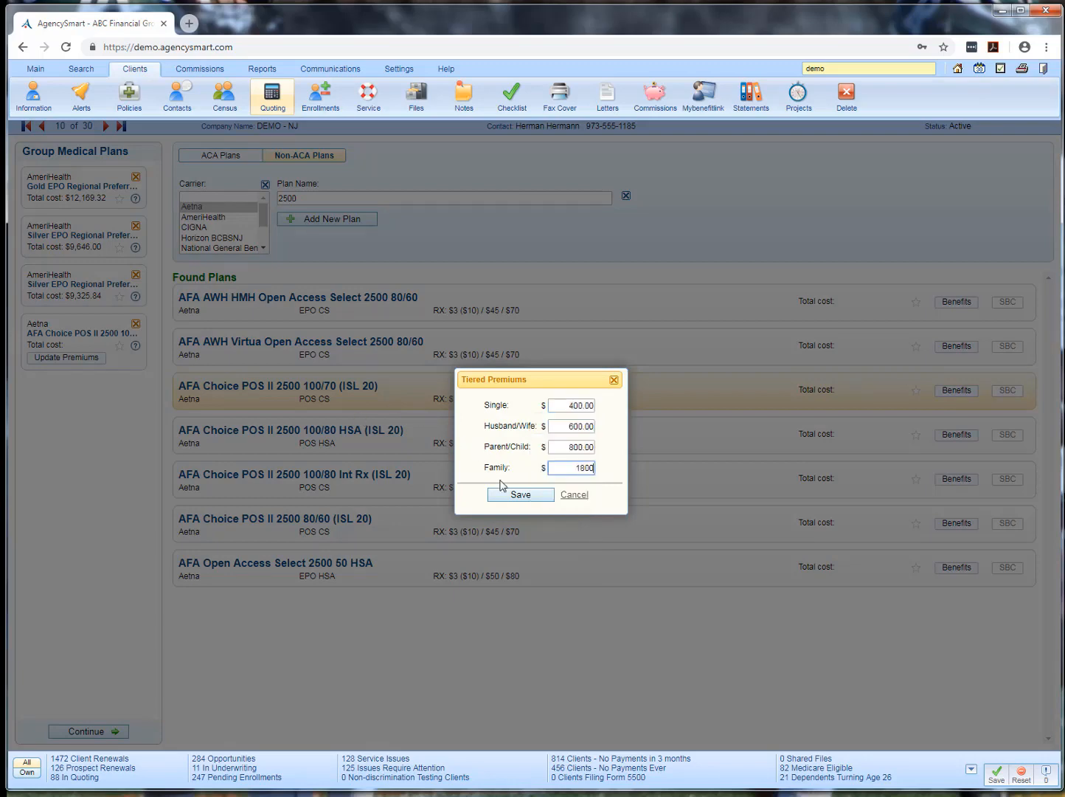
click(523, 500)
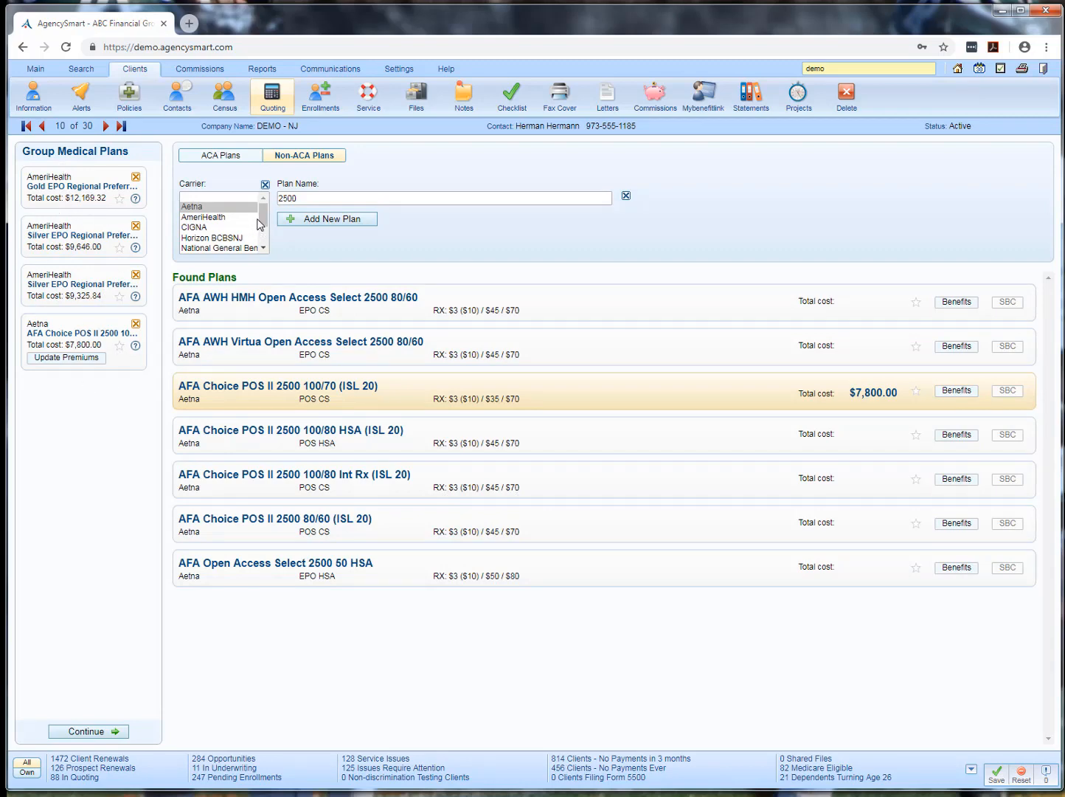
Filter the non-ACA plans to the carrier QualCare with "Plan o" in the plan name
scroll(259, 224, down, 1)
click(219, 229)
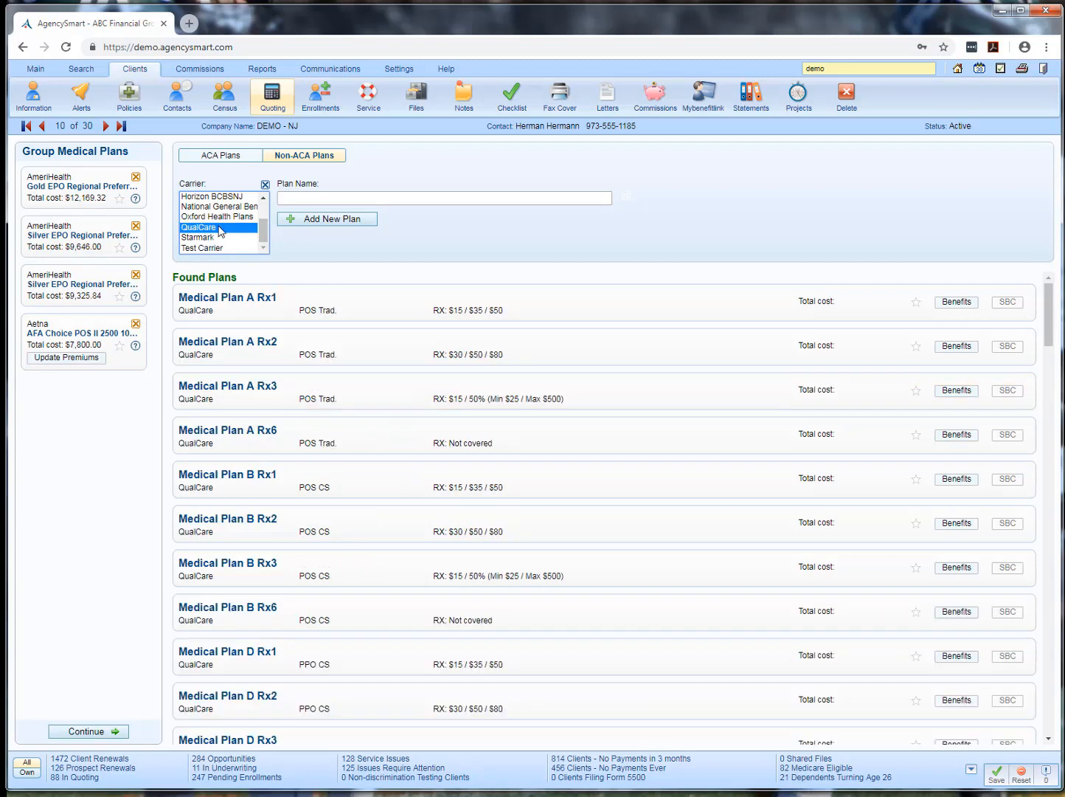
click(300, 198)
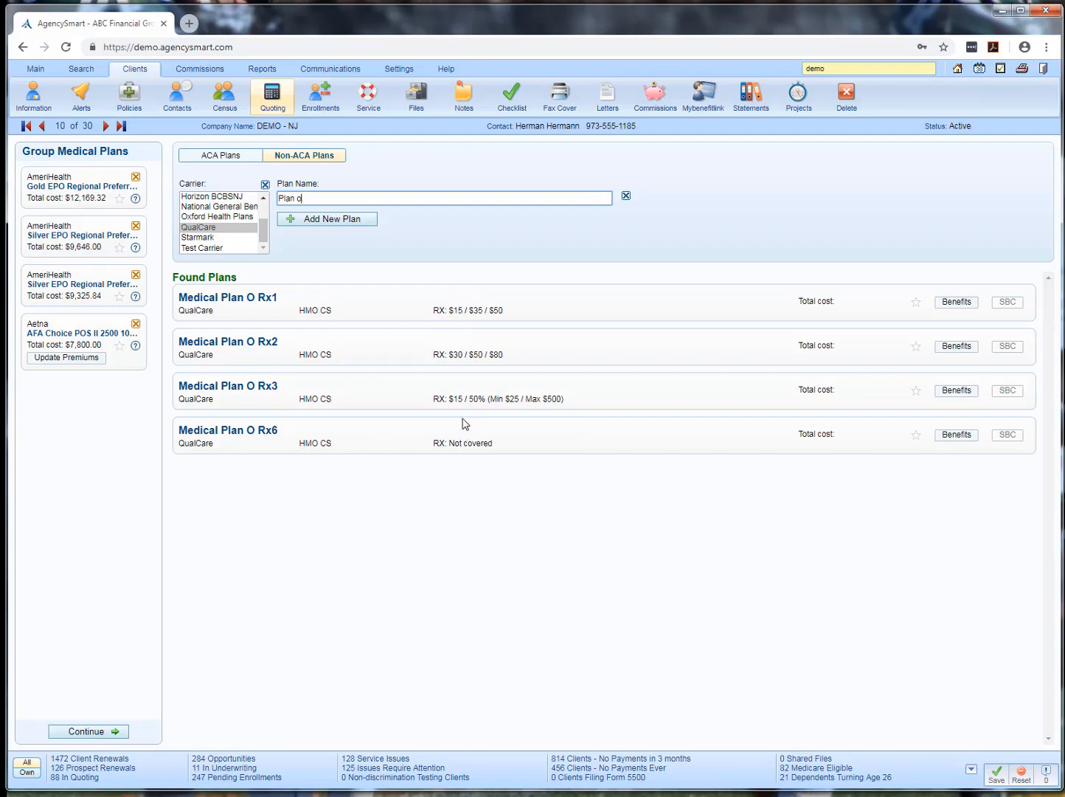
Add QualCare's Medical Plan O Rx3 with tiered premiums starting at 350 for single coverage, and continue to the quote options
click(430, 398)
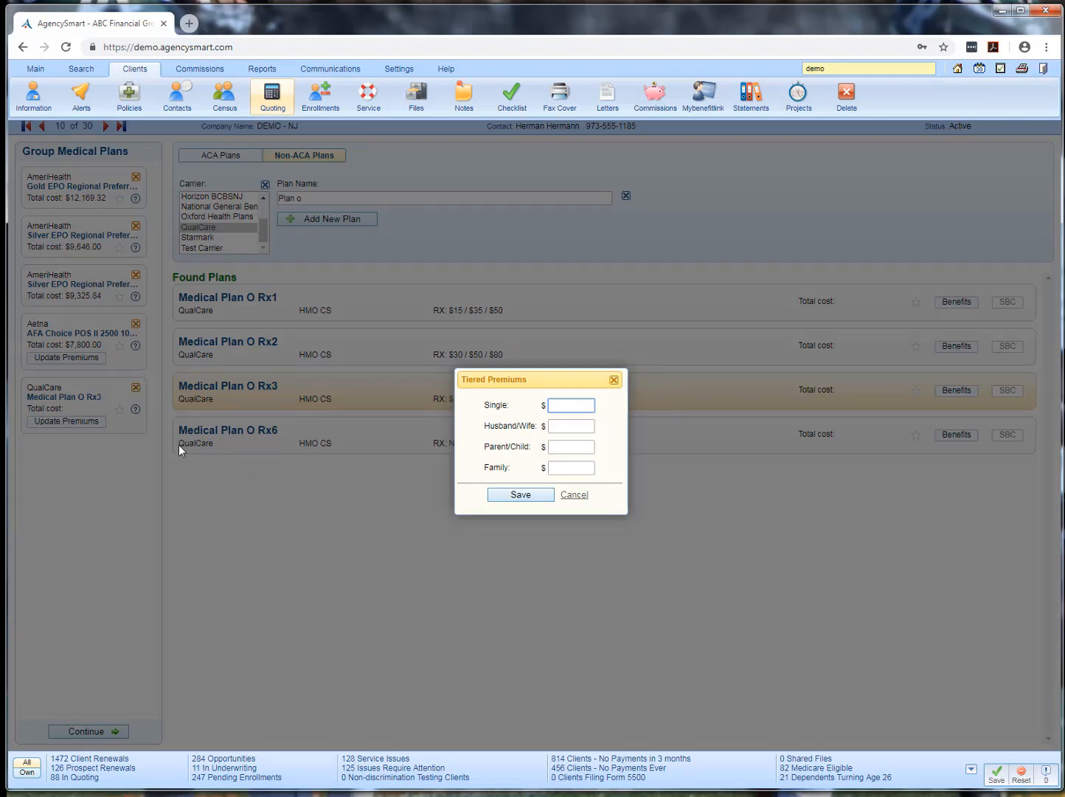
text(350)
key(Tab)
click(506, 496)
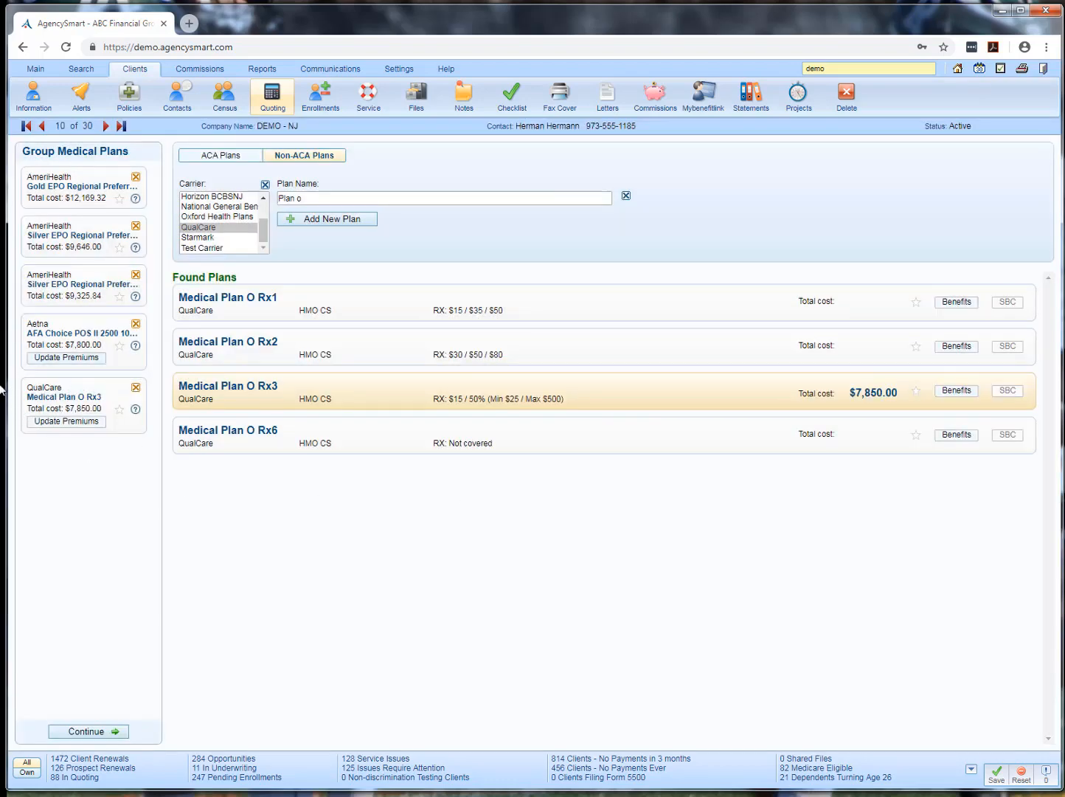
click(83, 730)
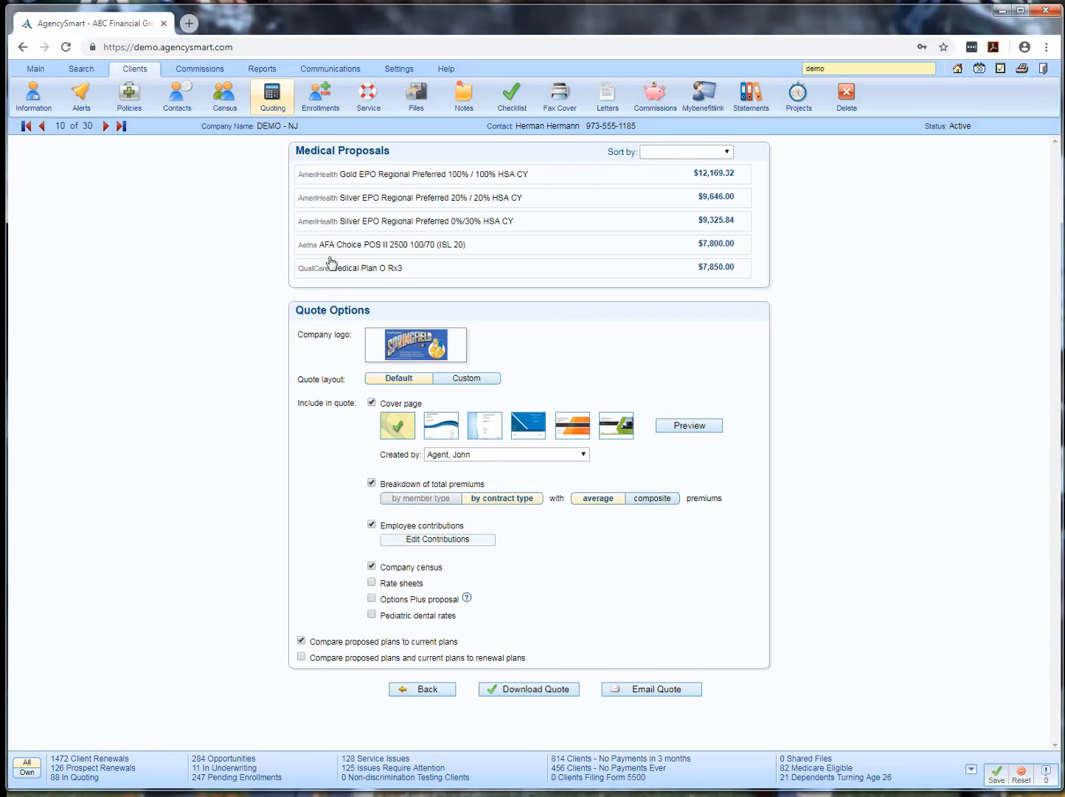
Move QualCare's Medical Plan O Rx3 to the first place in the medical proposals
click(665, 152)
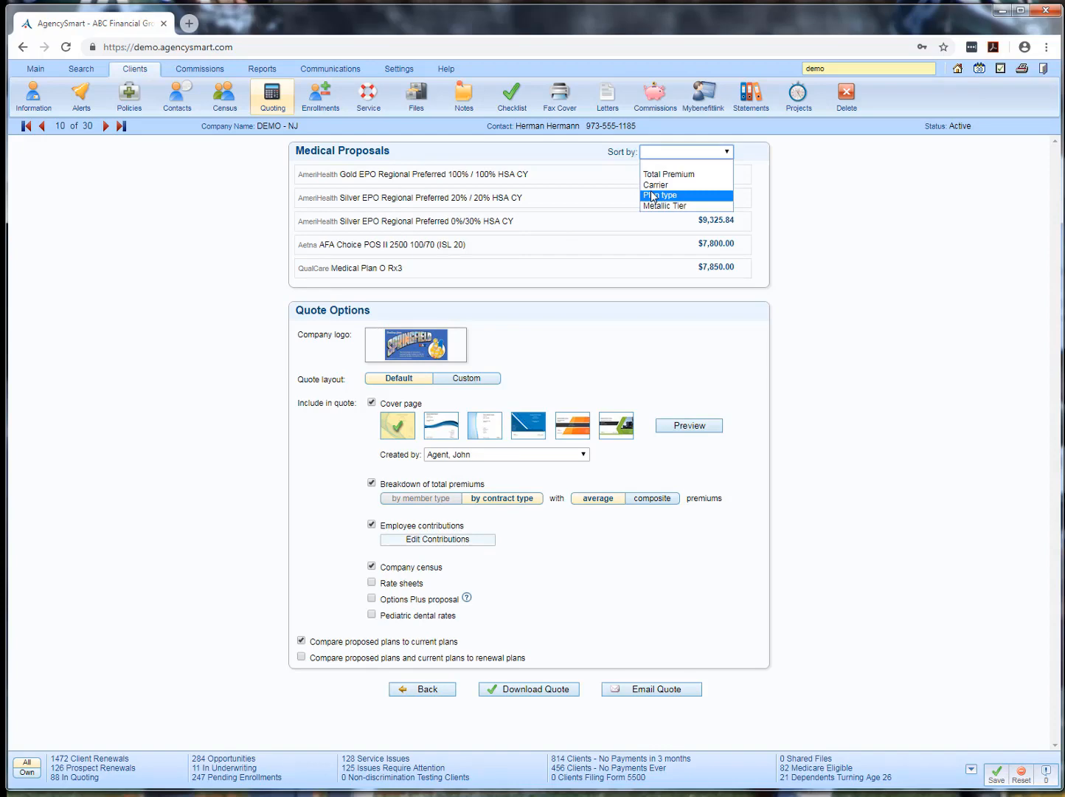
click(414, 269)
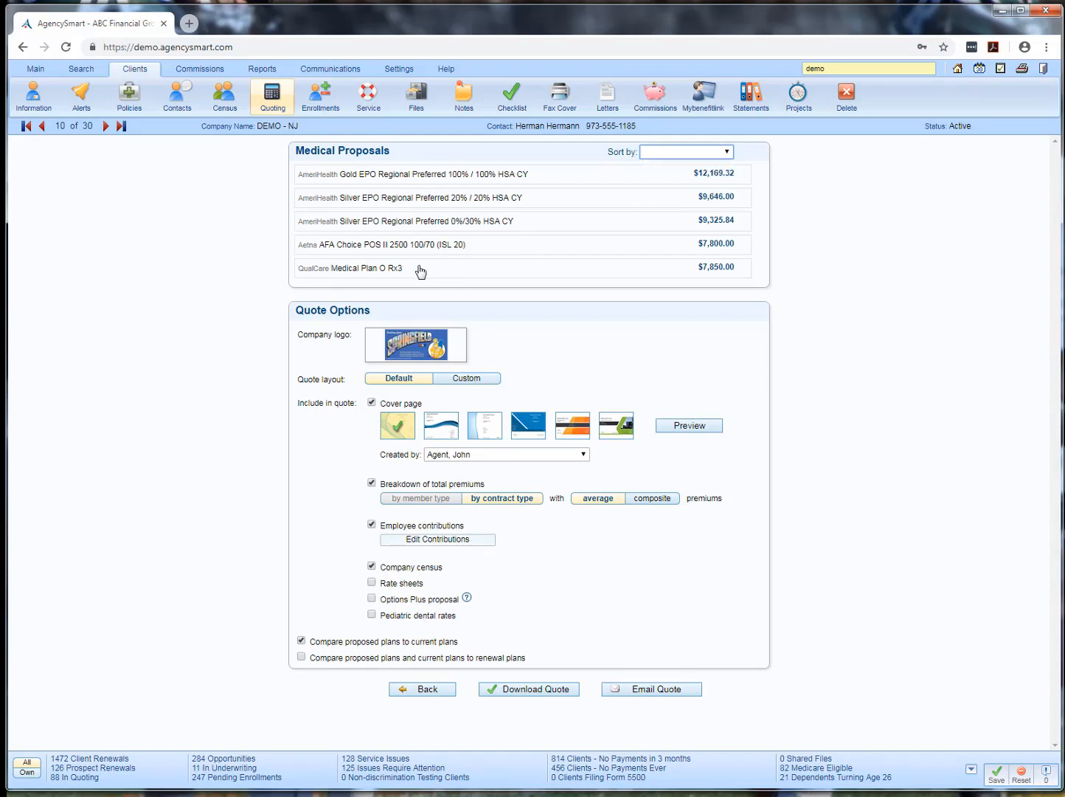
drag(414, 241, 416, 171)
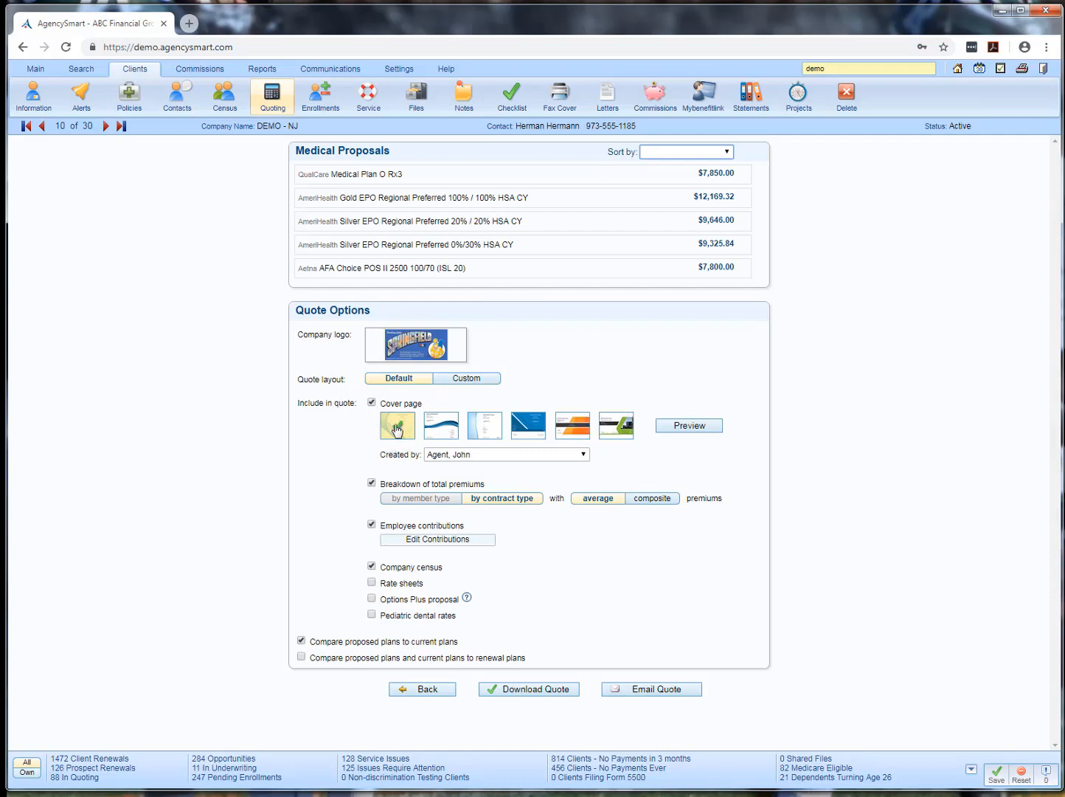
Choose the third cover page design and switch the quote to the custom layout without hiding any rows
click(485, 428)
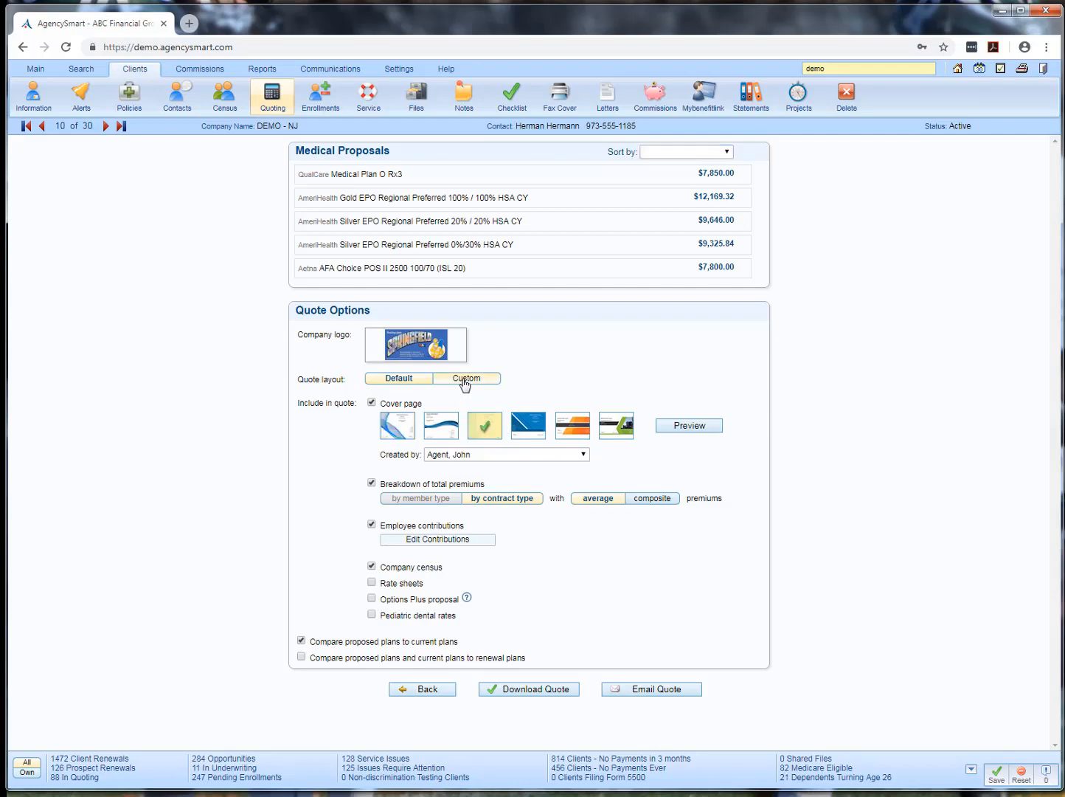
click(465, 380)
click(567, 379)
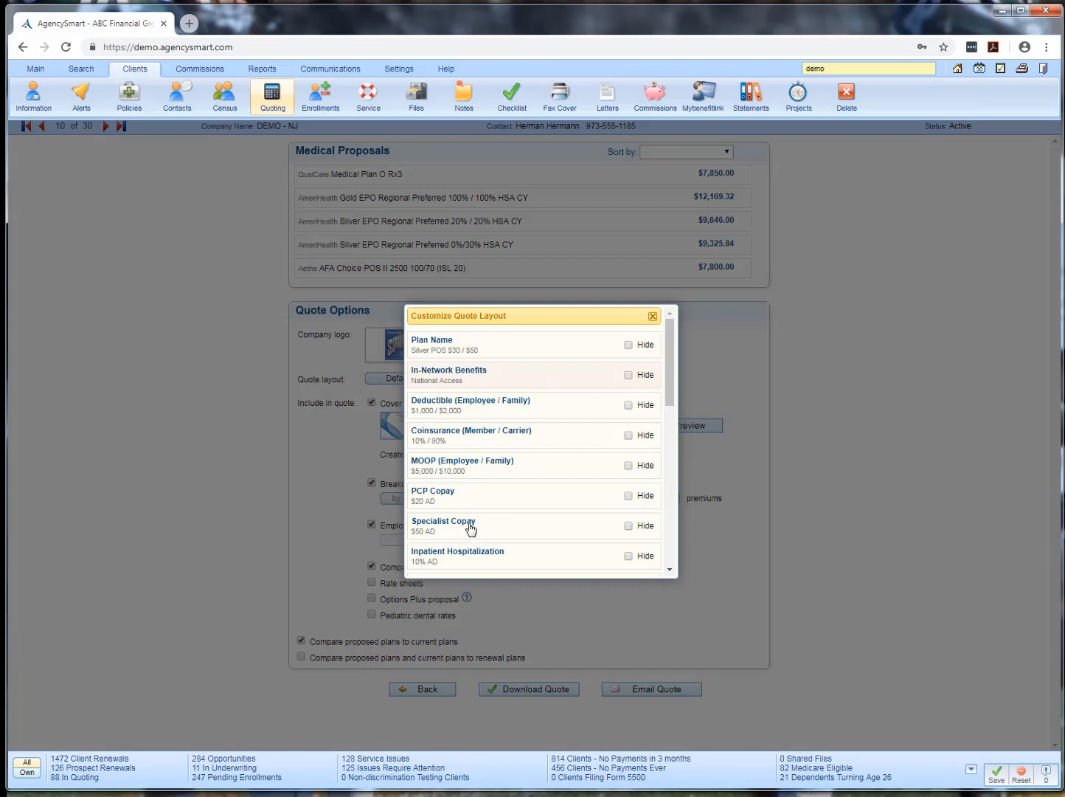
click(653, 317)
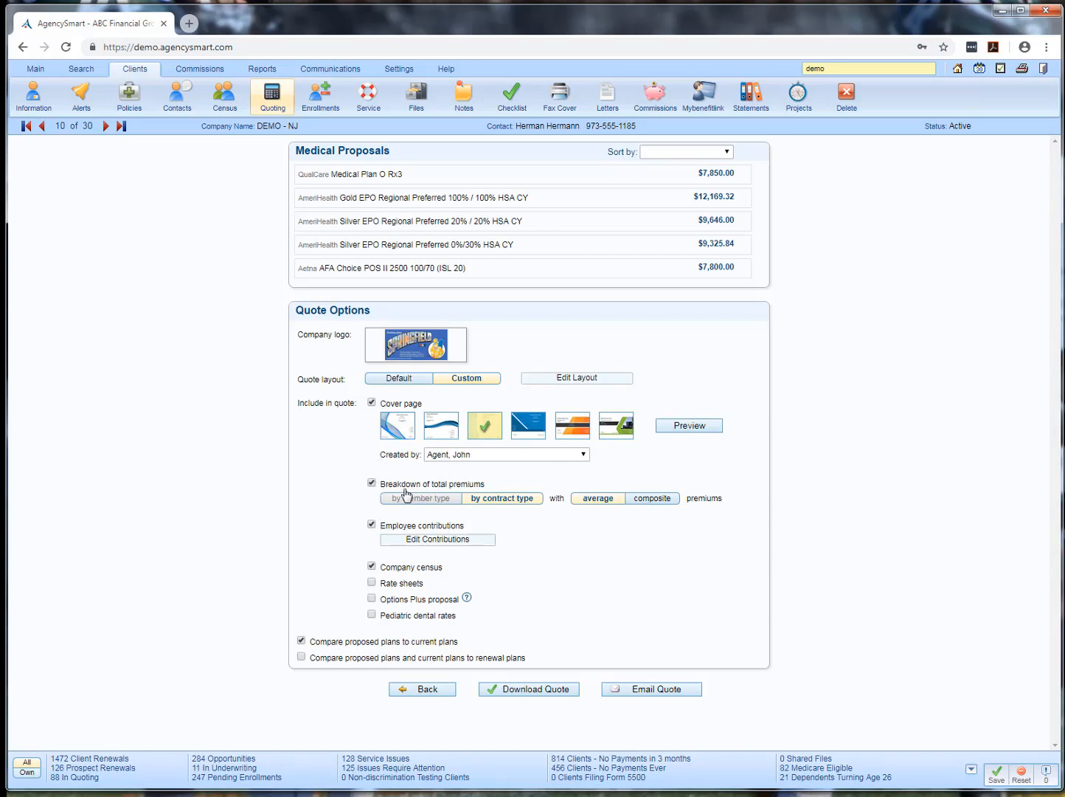
Set the breakdown of total premiums to composite and exclude employee contributions from the quote
click(657, 498)
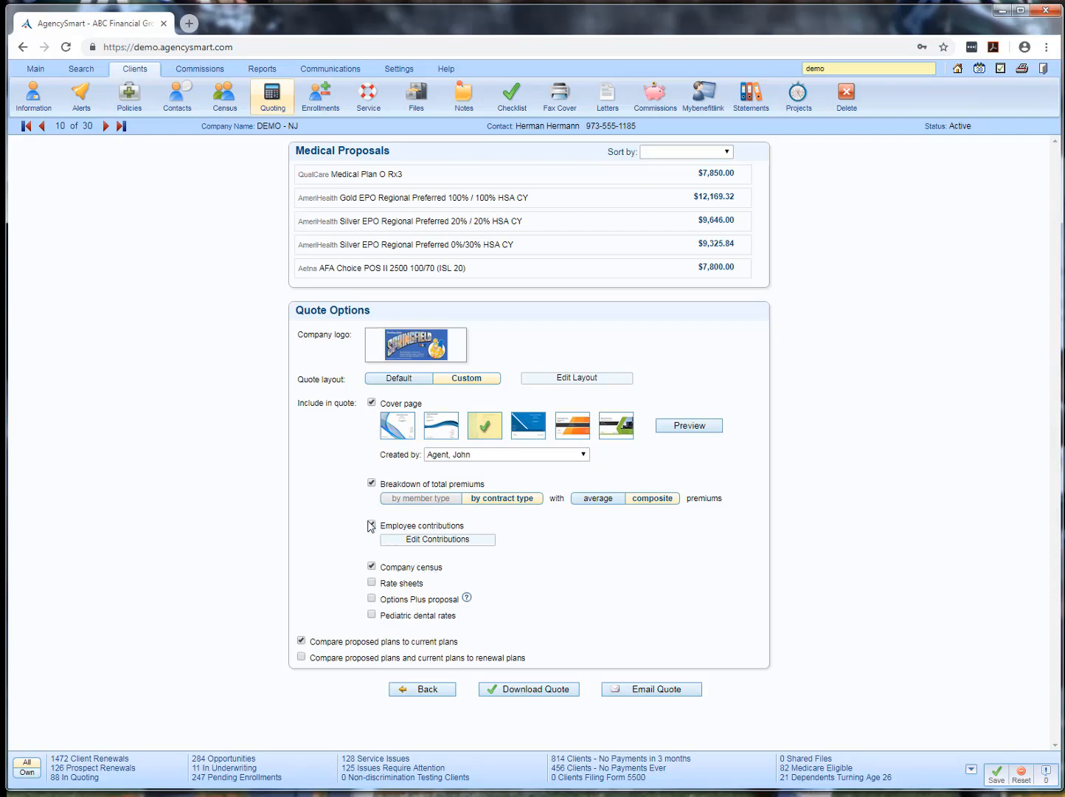
click(406, 541)
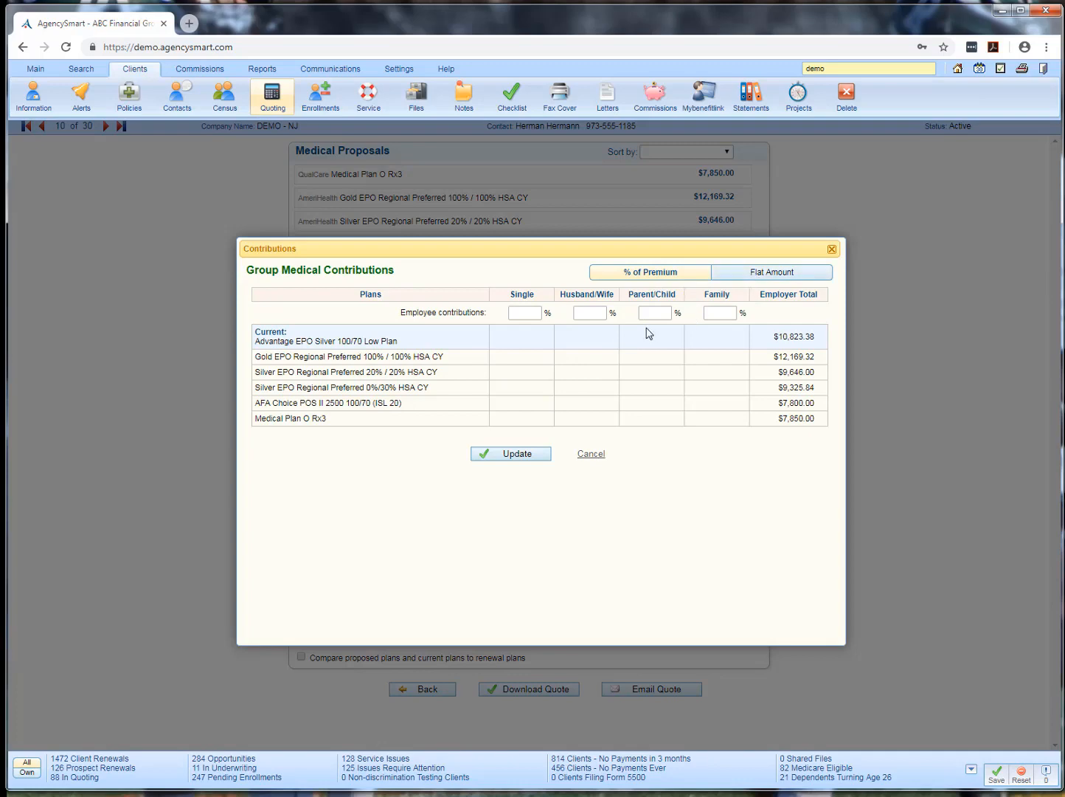
click(585, 456)
click(371, 526)
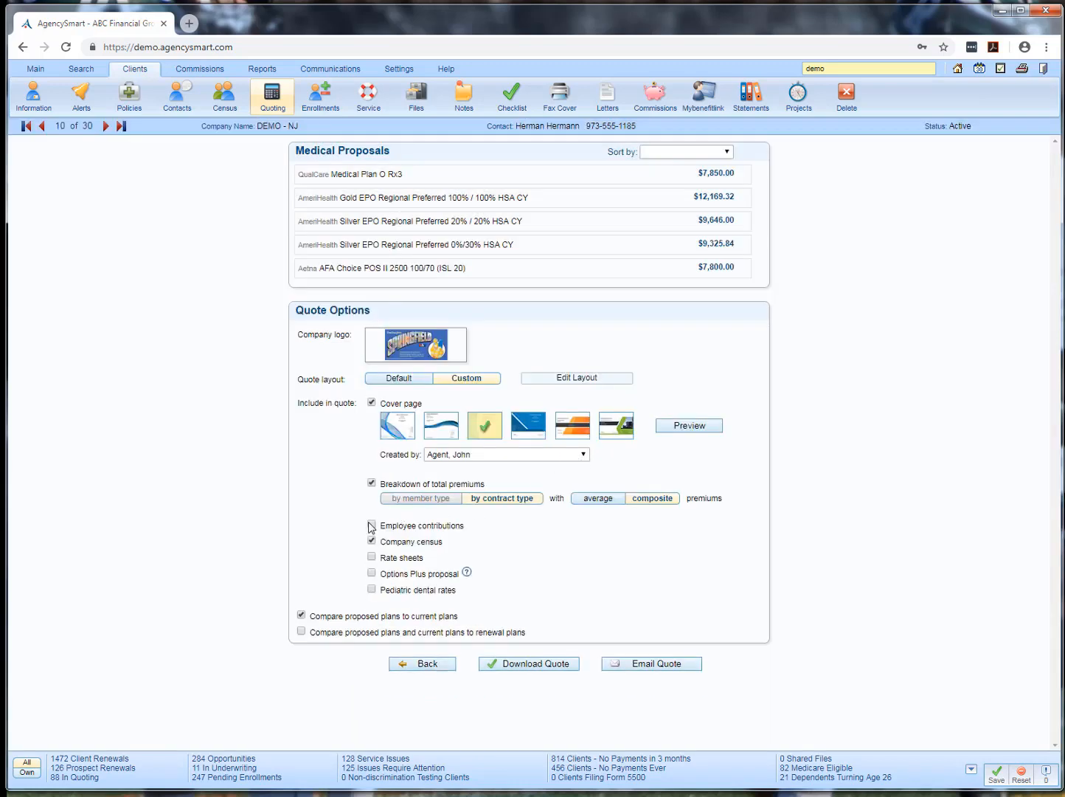
Include pediatric dental rates and compare the proposed and current plans to the renewal plan, keeping Advantage EPO Silver 100/70 for renewal
click(372, 589)
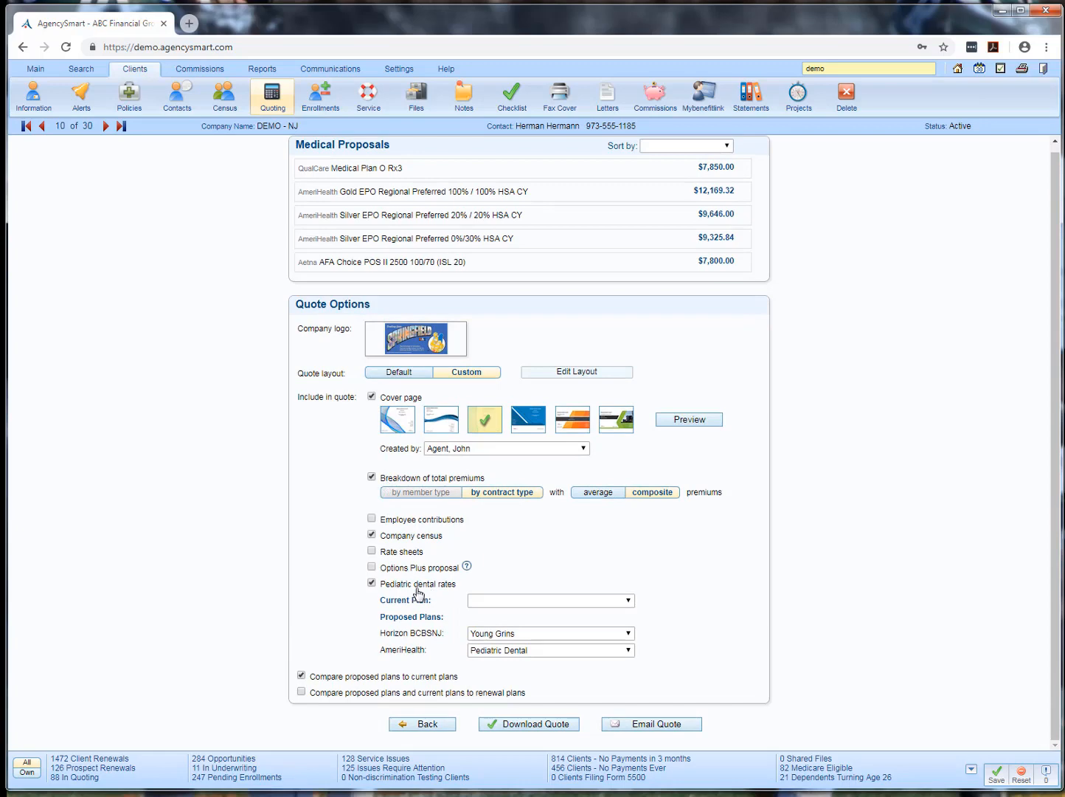
click(384, 694)
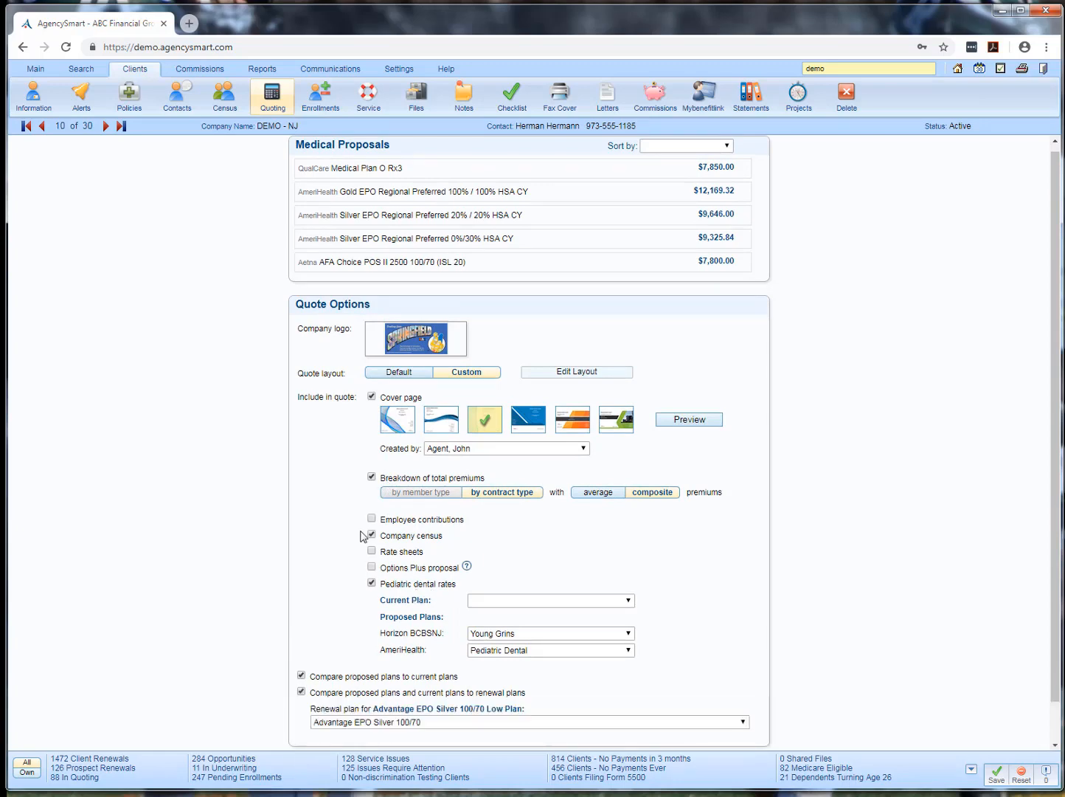
scroll(365, 536, down, 1)
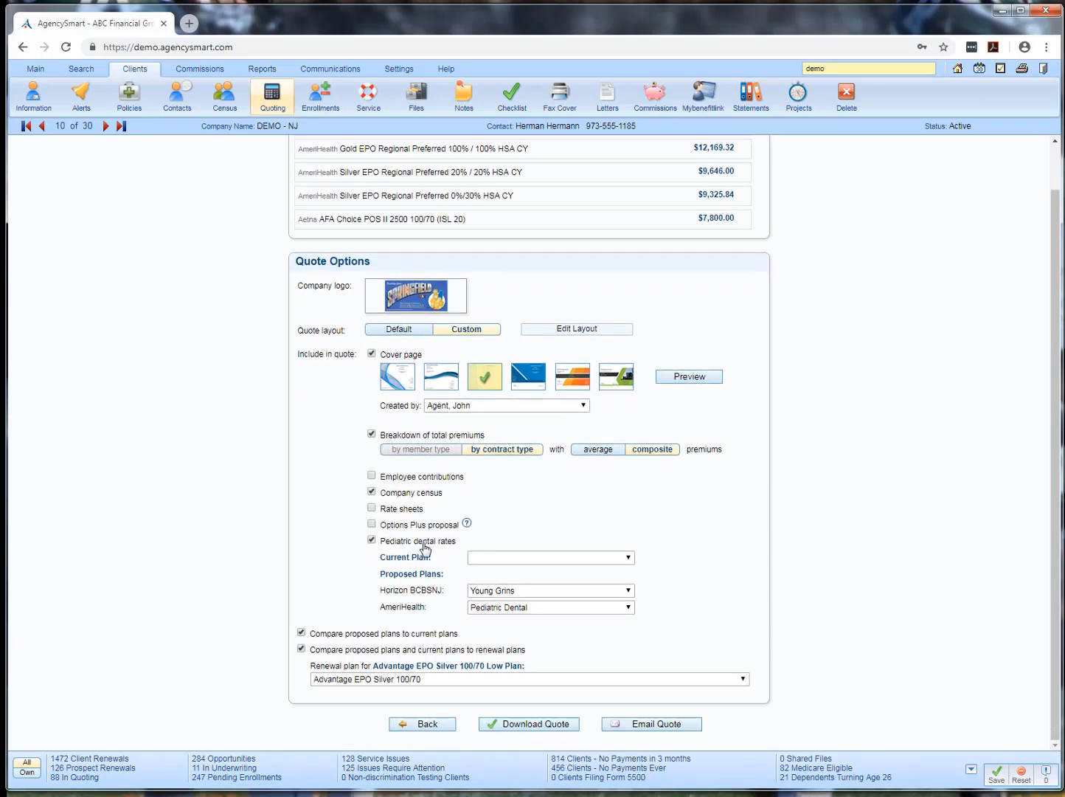
click(686, 679)
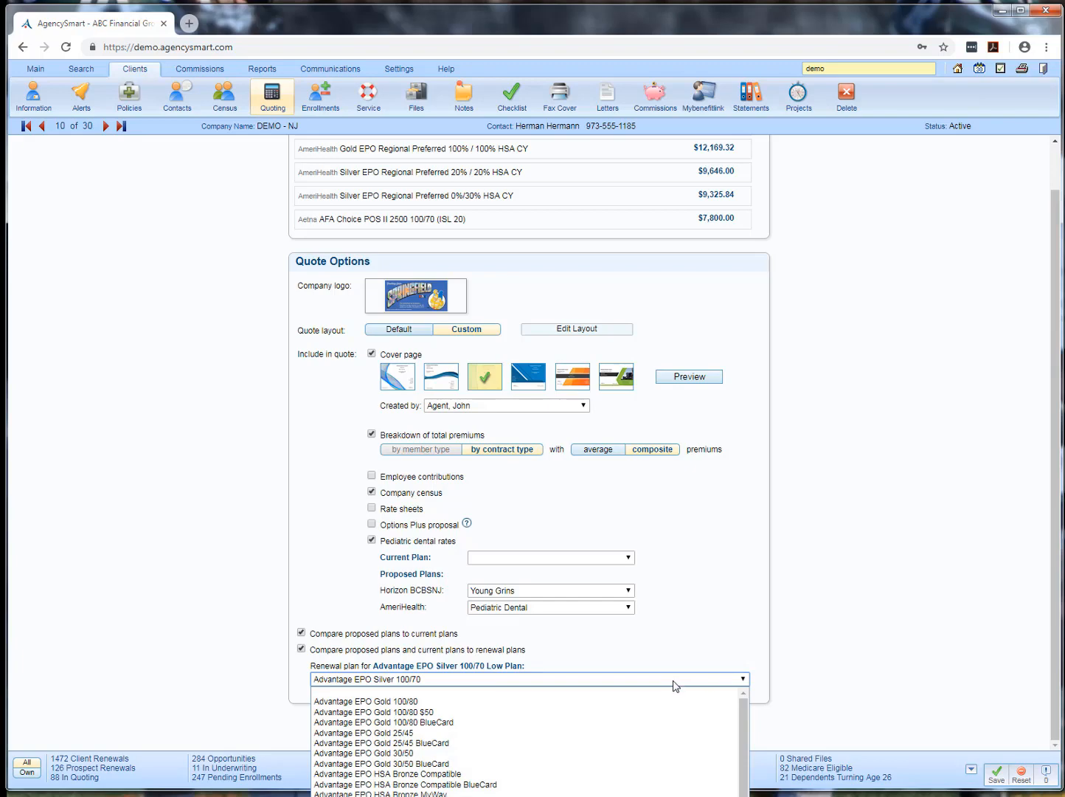
click(690, 620)
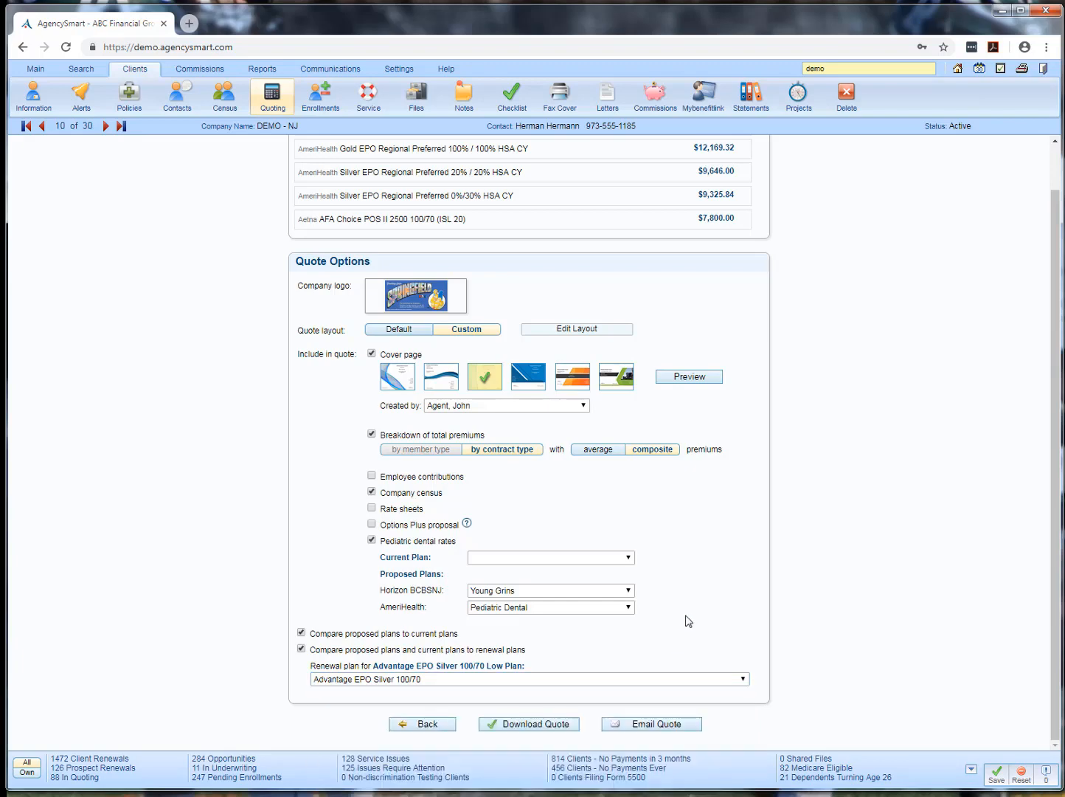
Download the quote and open the workbook in Excel with editing enabled
click(547, 726)
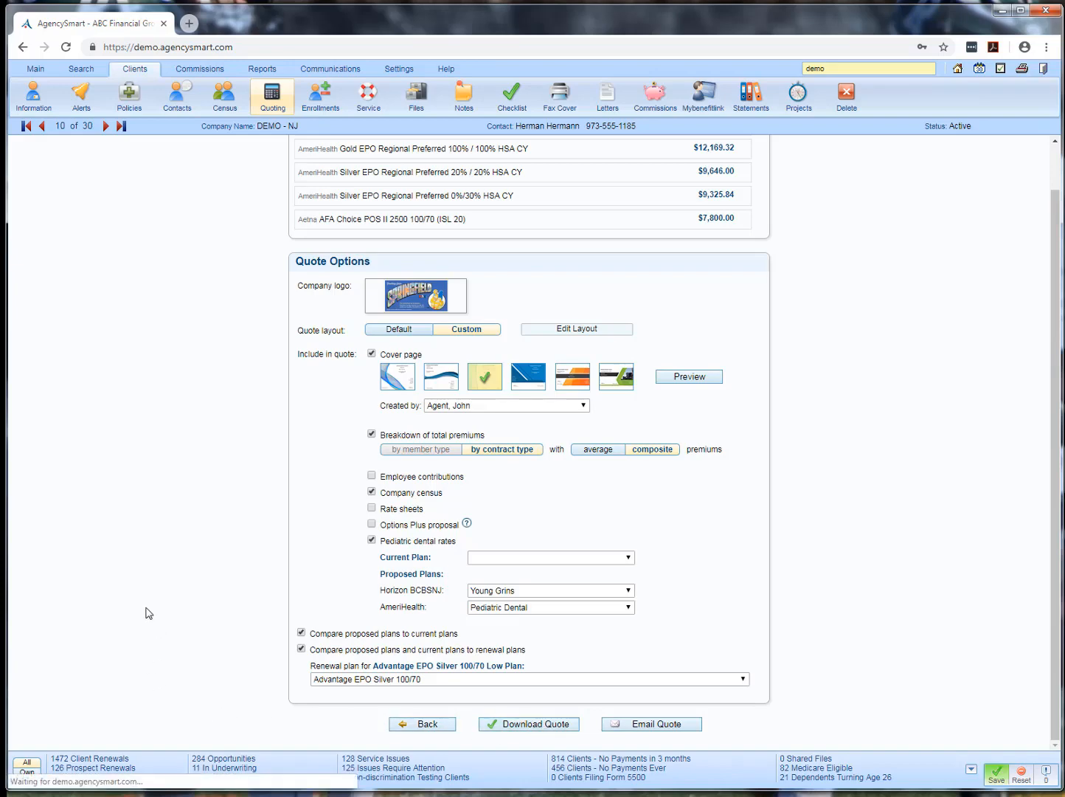
click(94, 773)
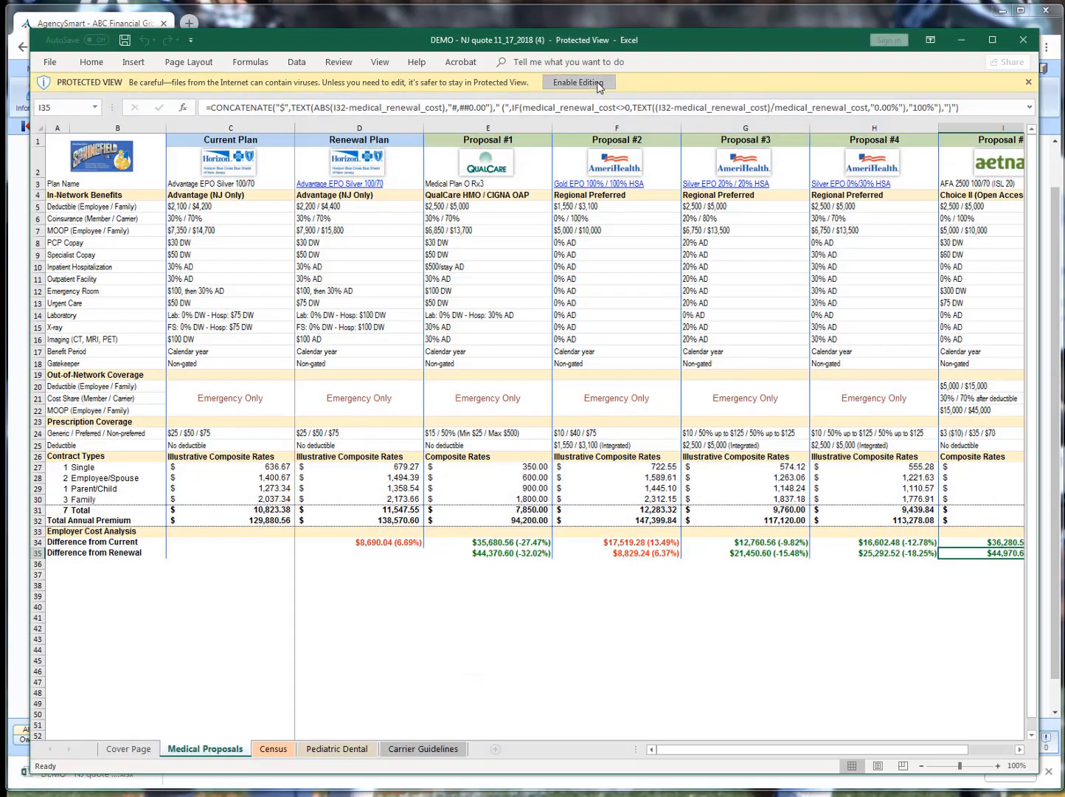
click(599, 88)
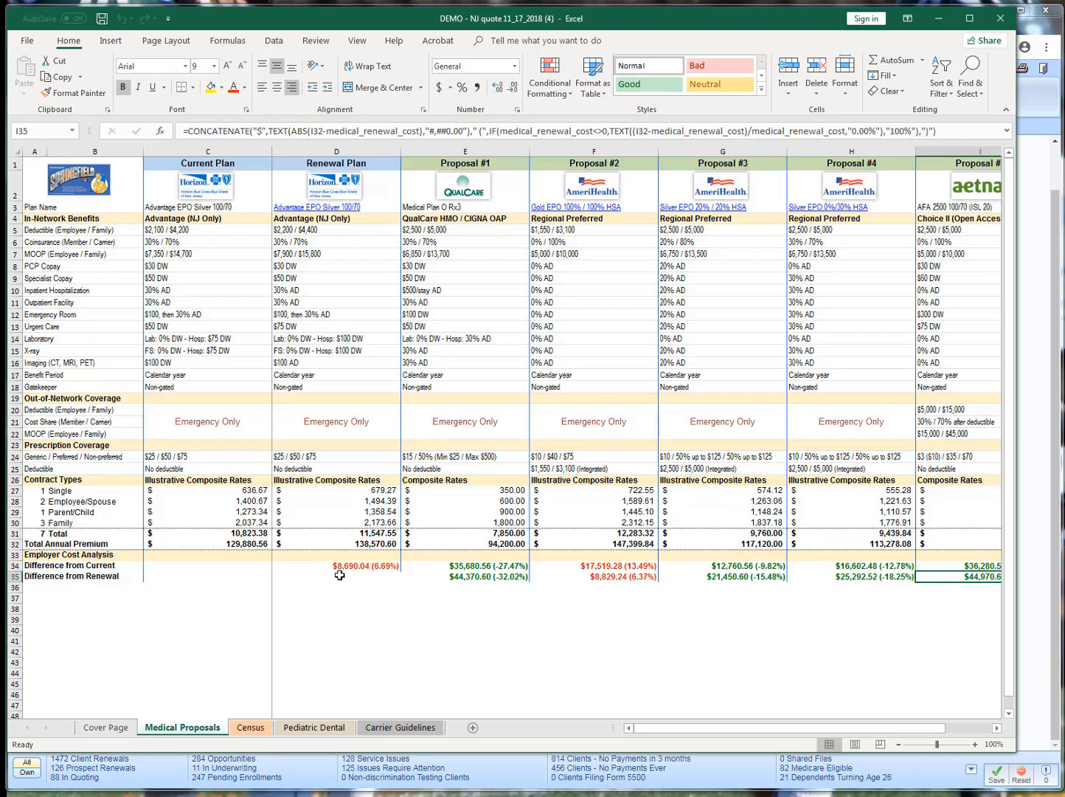
Review the Cover Page, Census, Pediatric Dental, Carrier Guidelines and Medical Proposals sheets, and close the workbook
click(118, 731)
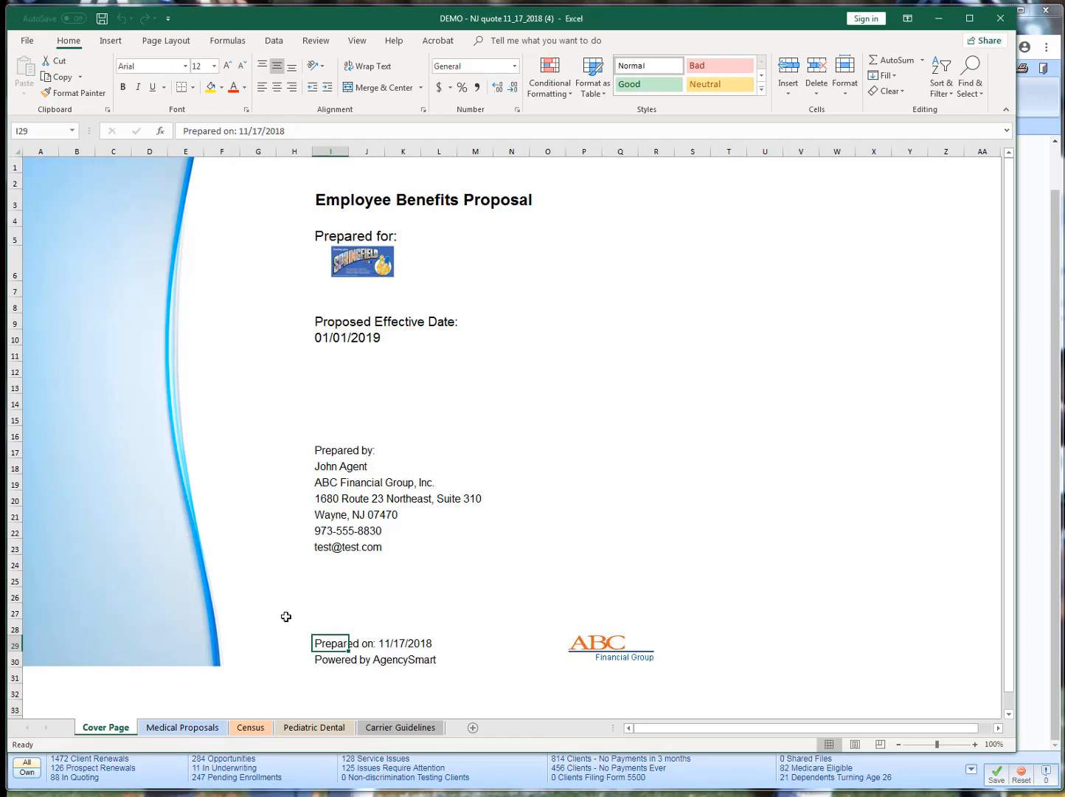
click(261, 733)
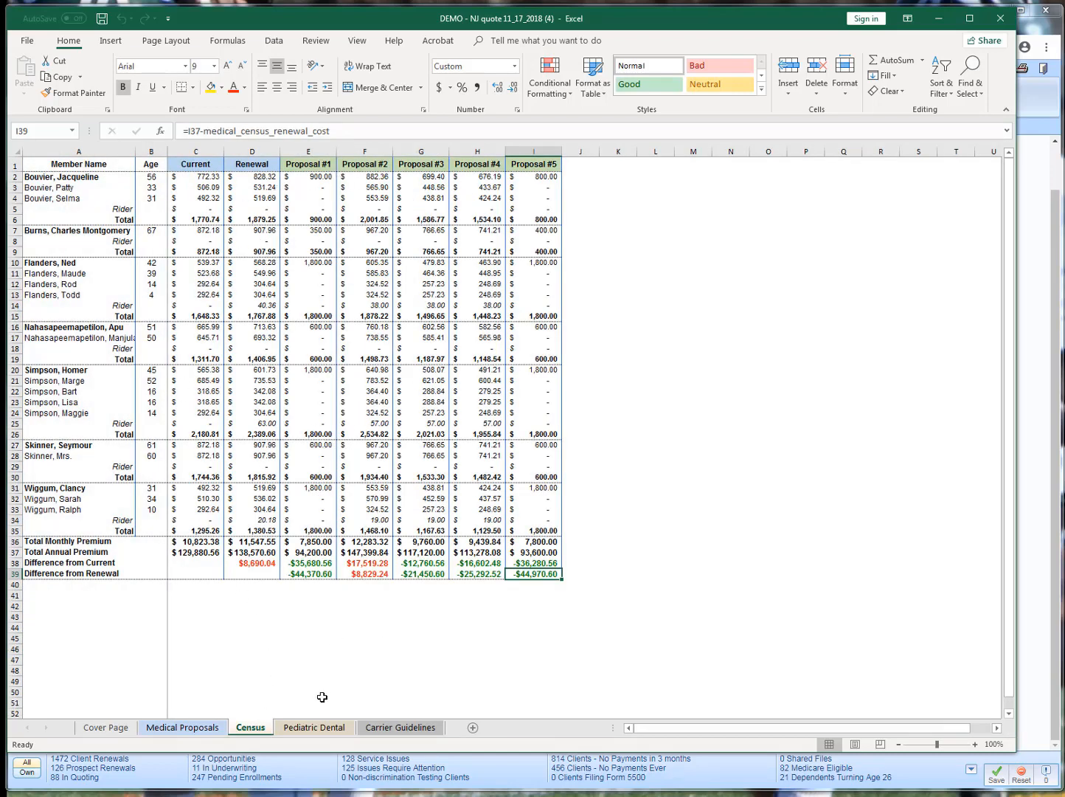
click(315, 733)
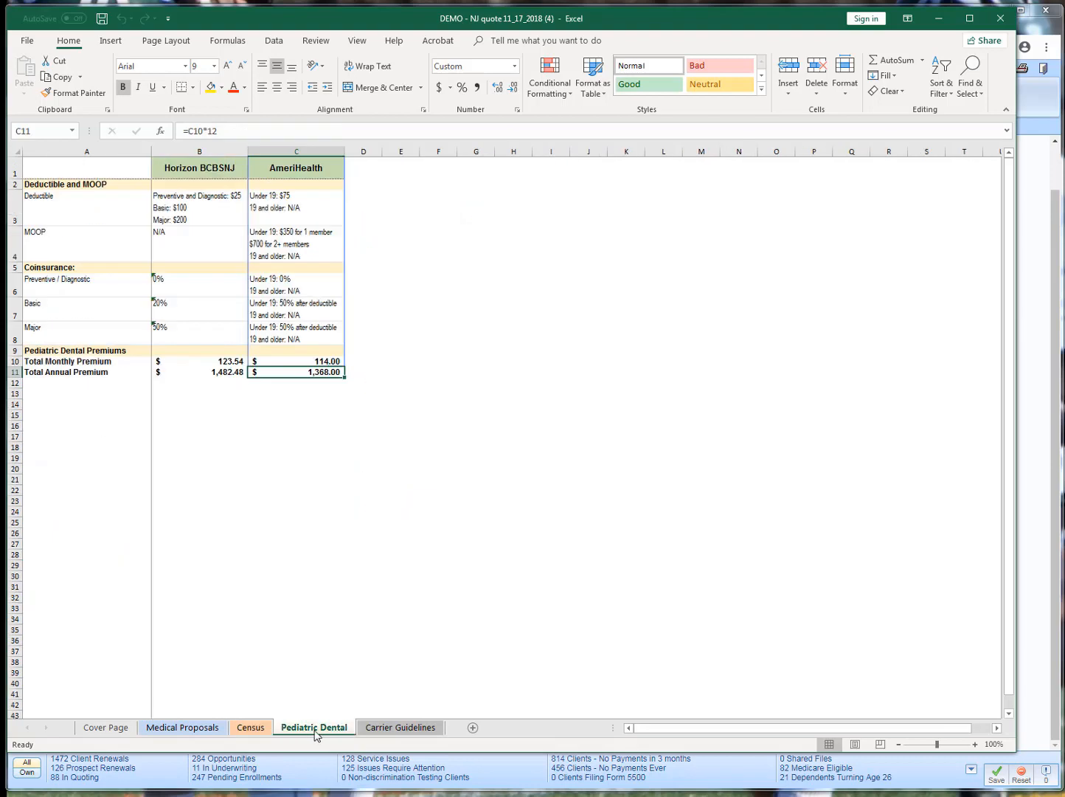
click(391, 731)
click(182, 728)
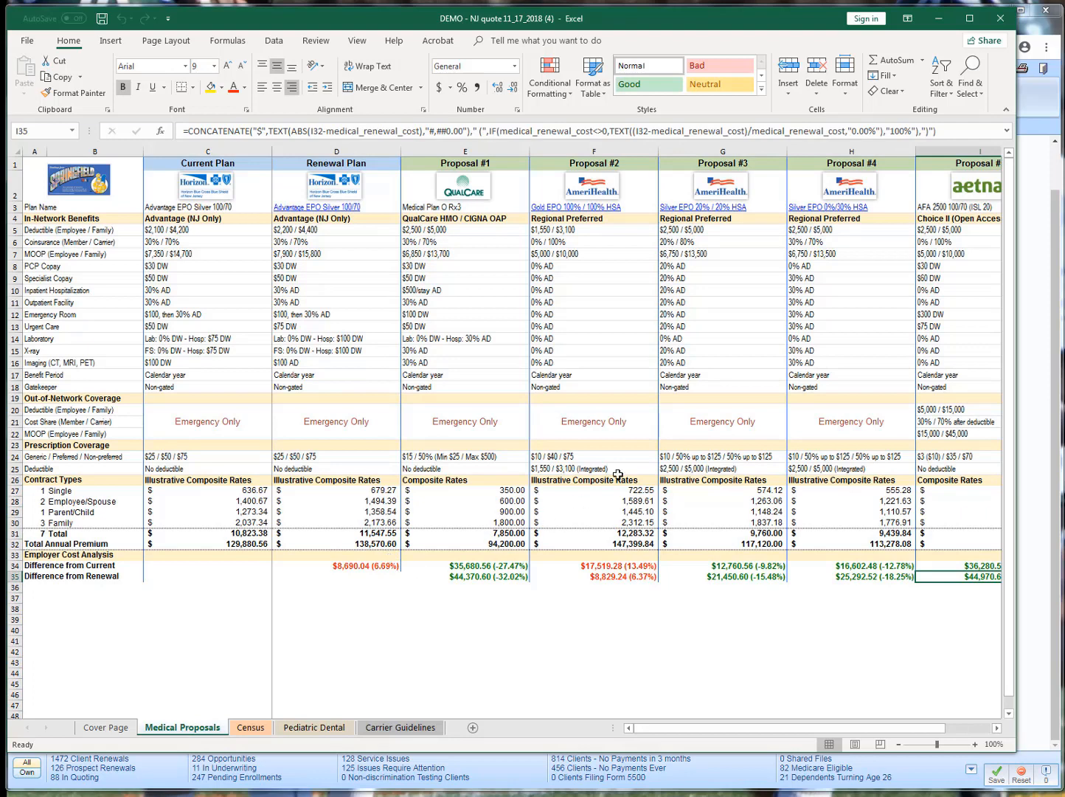
click(1000, 18)
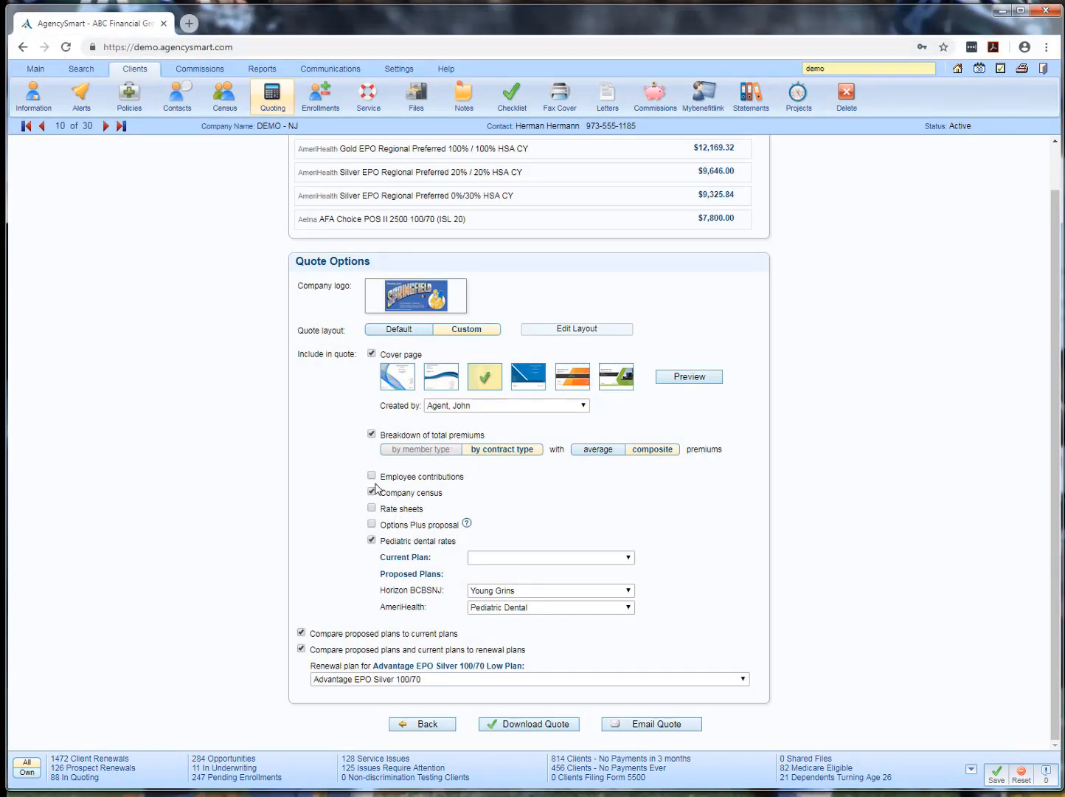
Include employee contributions in the quote and enter them as a percentage of premium
click(372, 476)
click(418, 493)
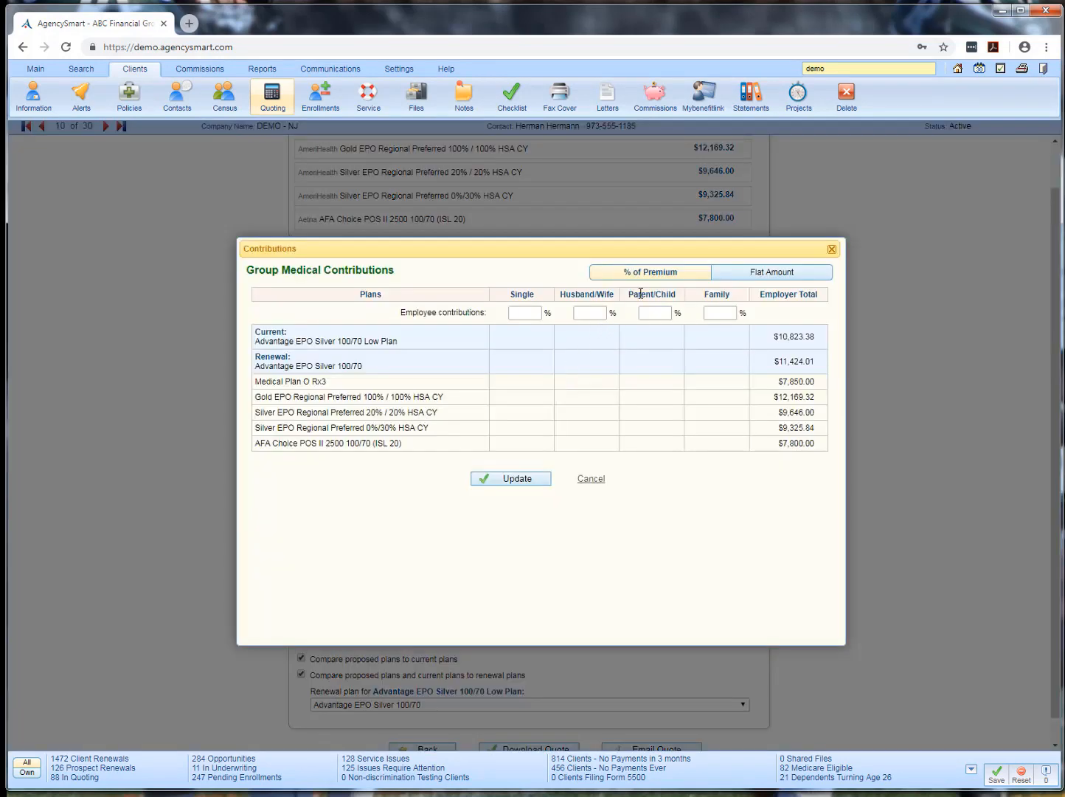
click(522, 310)
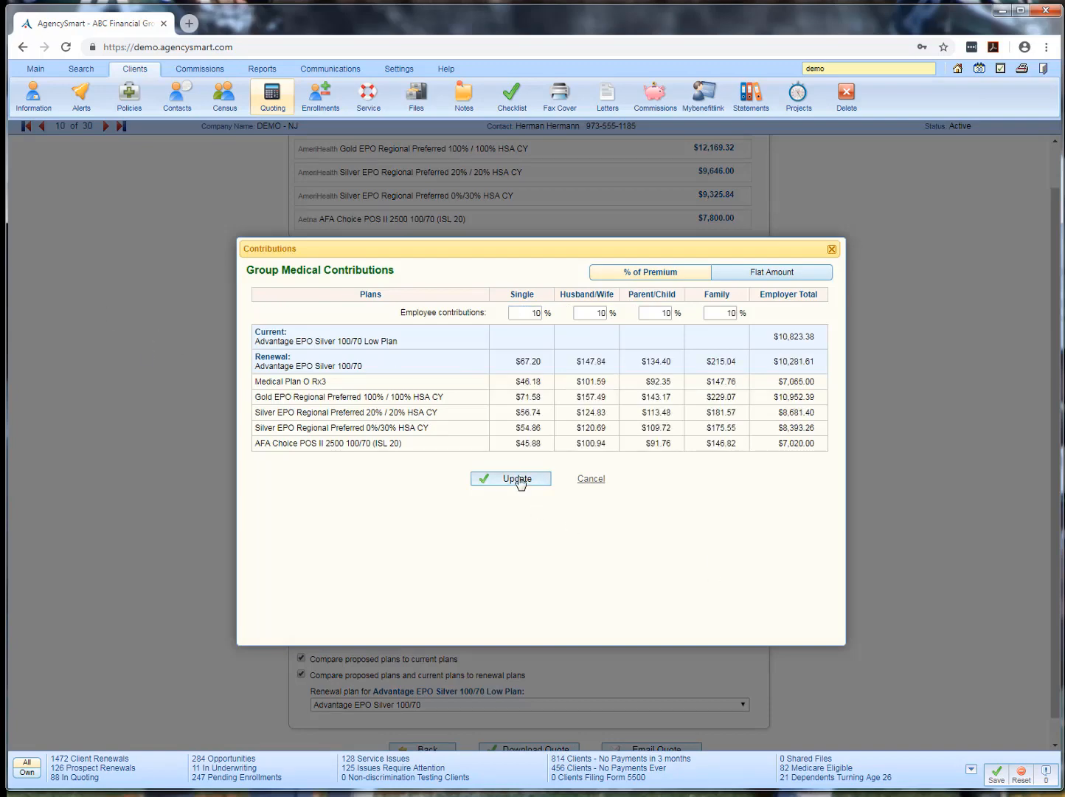
click(519, 479)
scroll(484, 699, down, 1)
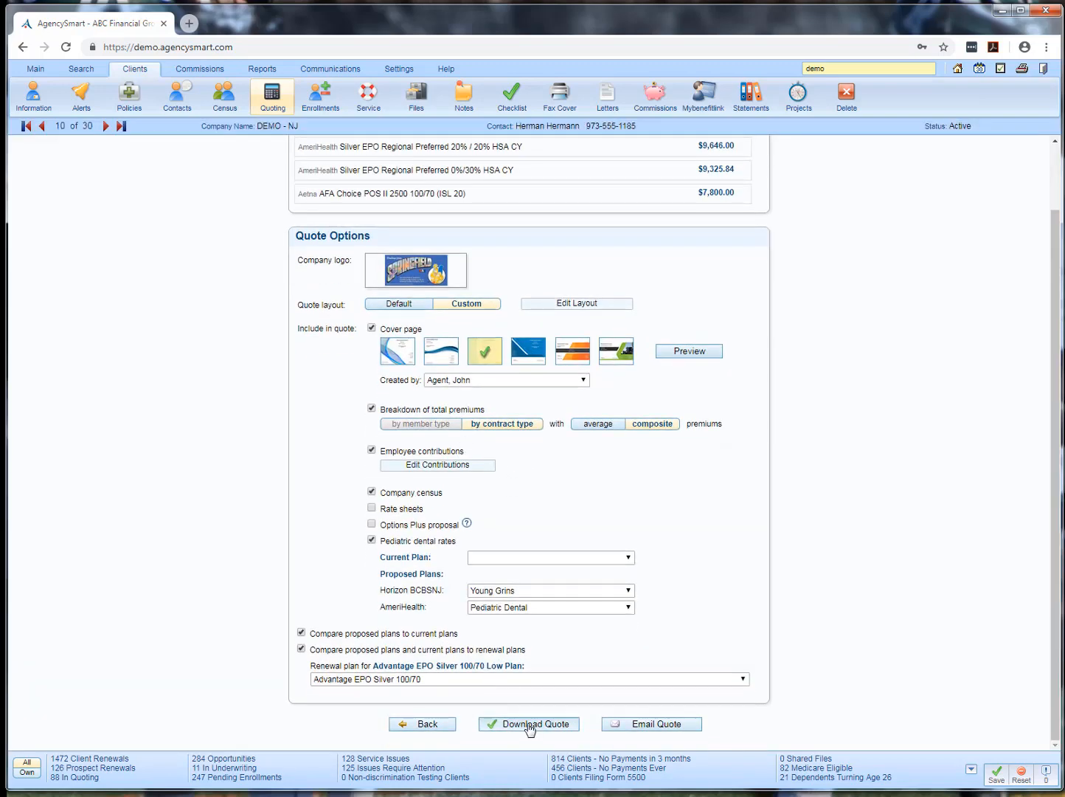
Download the quote with employee contributions and open it in Excel for editing
click(529, 726)
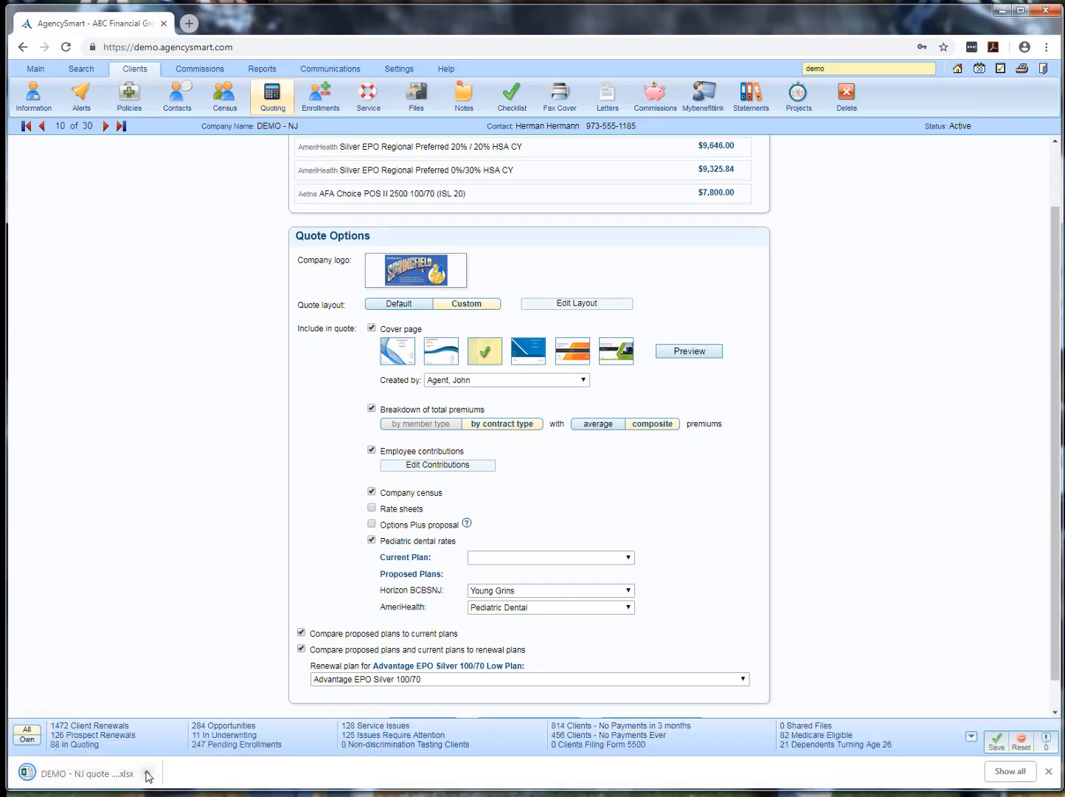
click(147, 776)
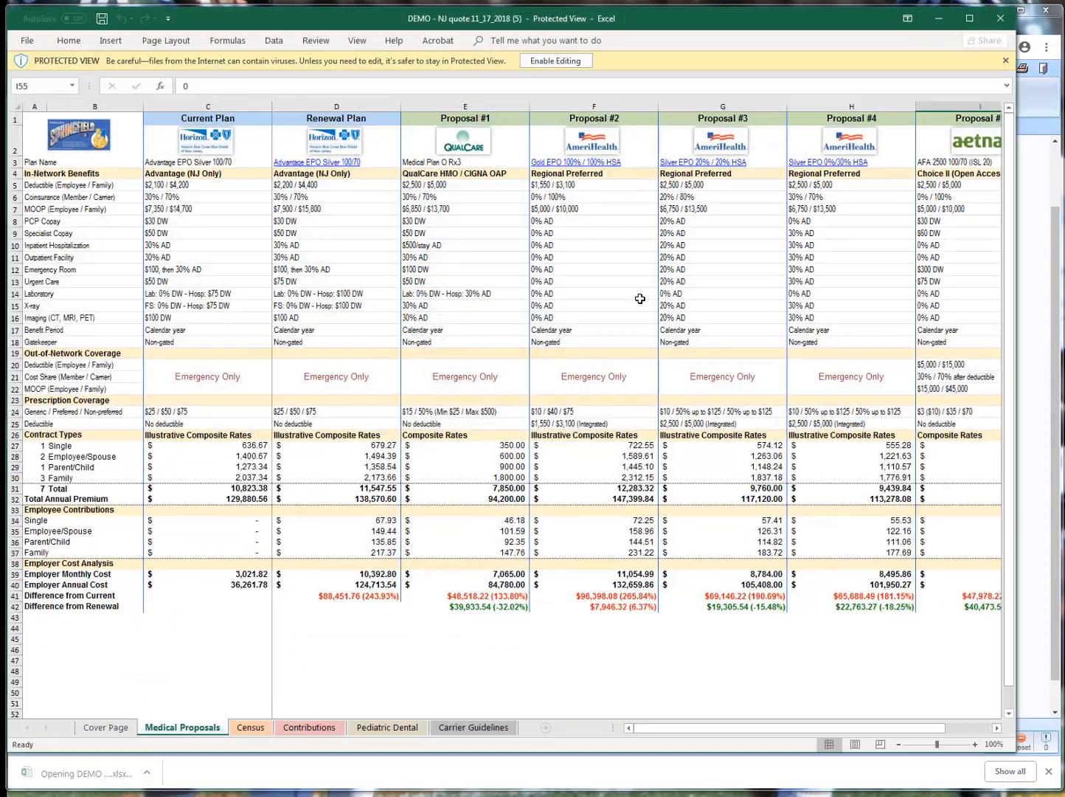
click(557, 62)
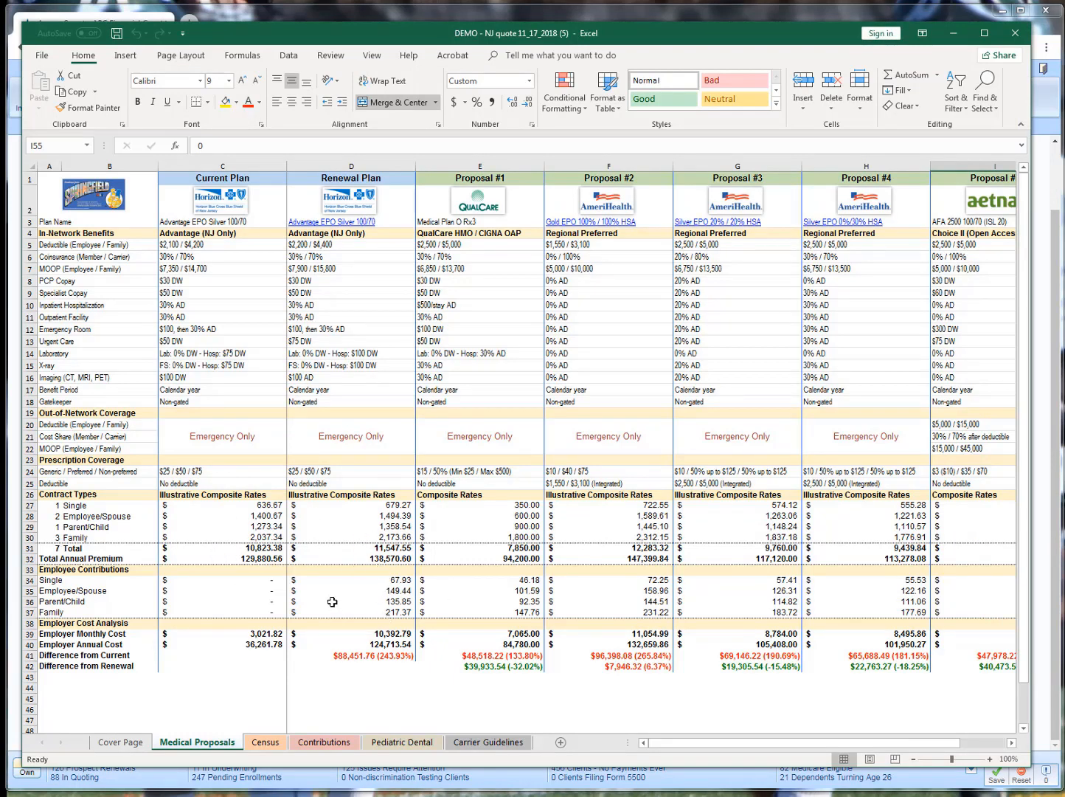
Examine the current and renewal plans' employee contributions, the renewal composite rates, and the renewal's difference from current cost
drag(271, 581, 267, 613)
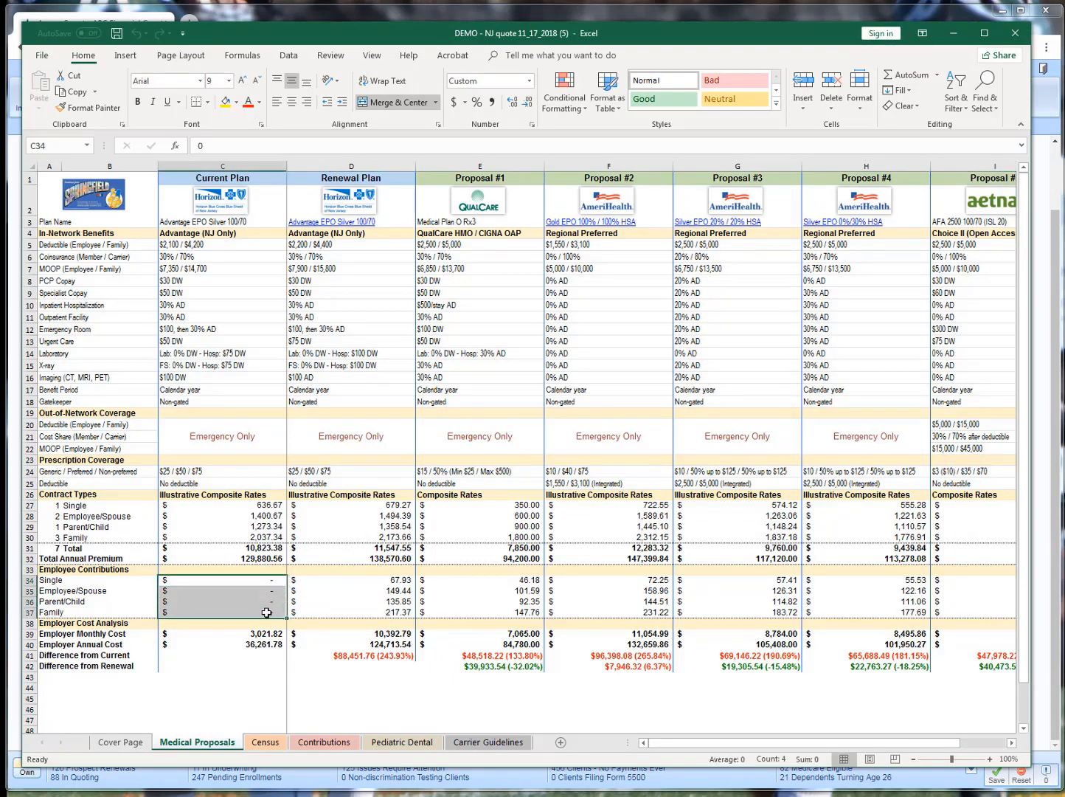
drag(404, 583, 408, 611)
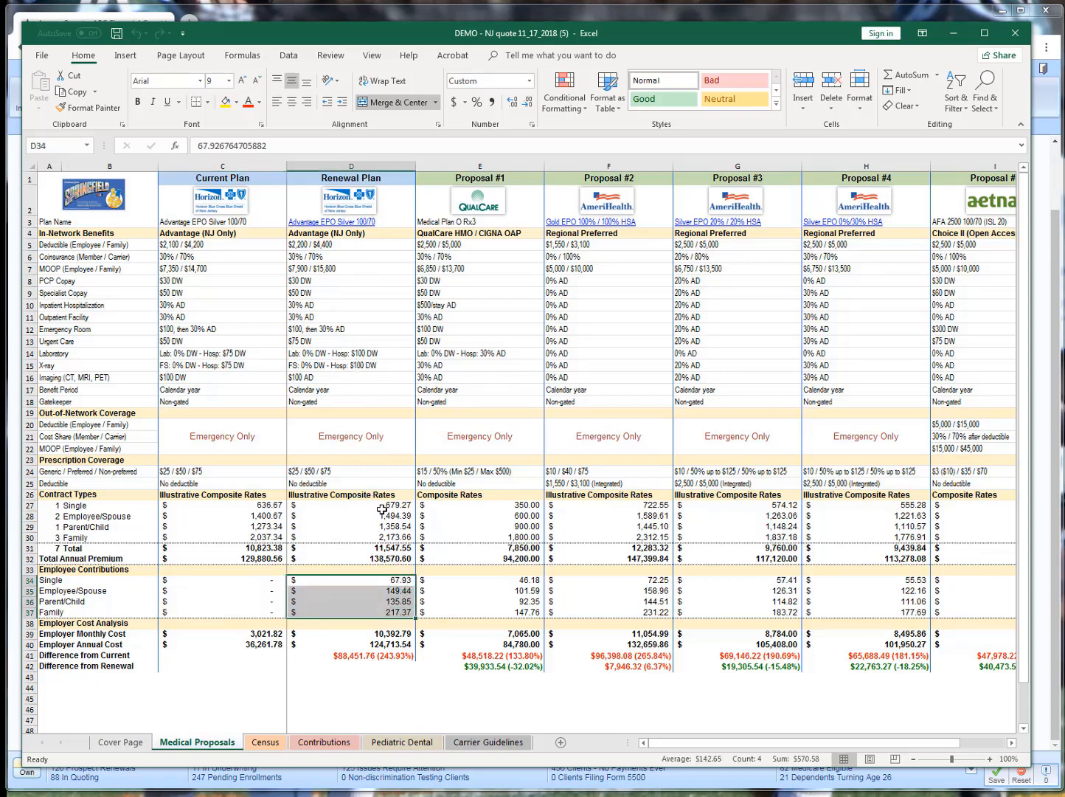
drag(382, 509, 385, 537)
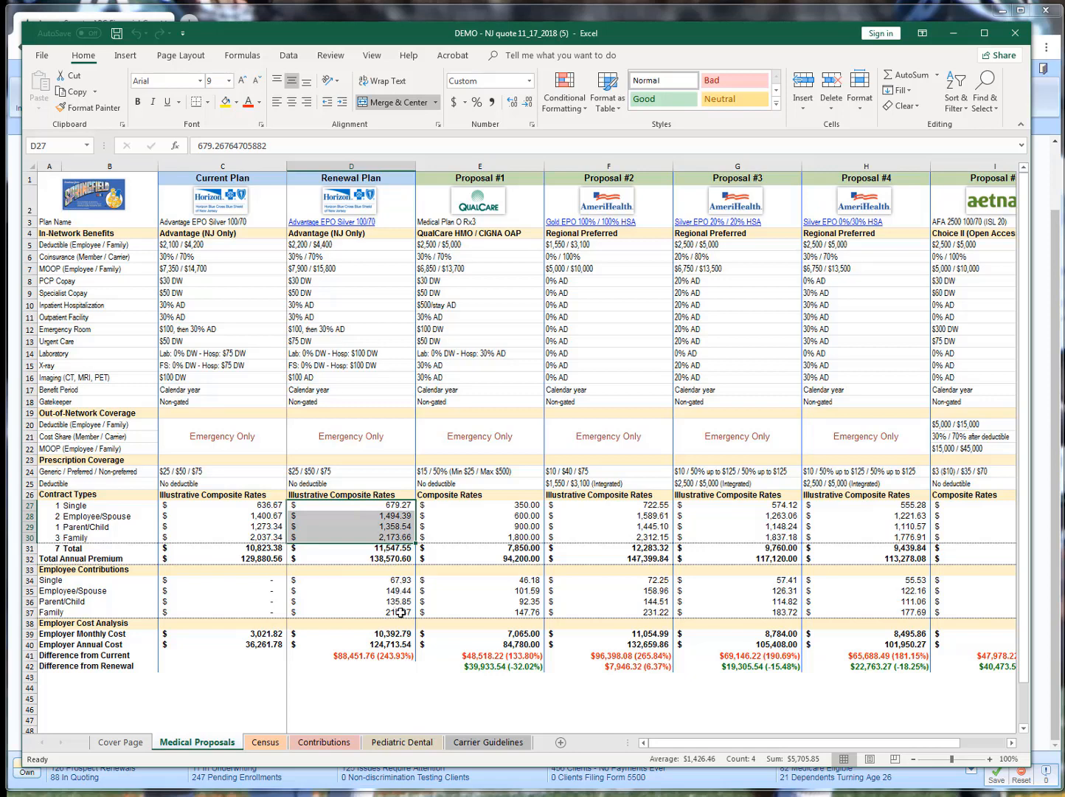
click(382, 655)
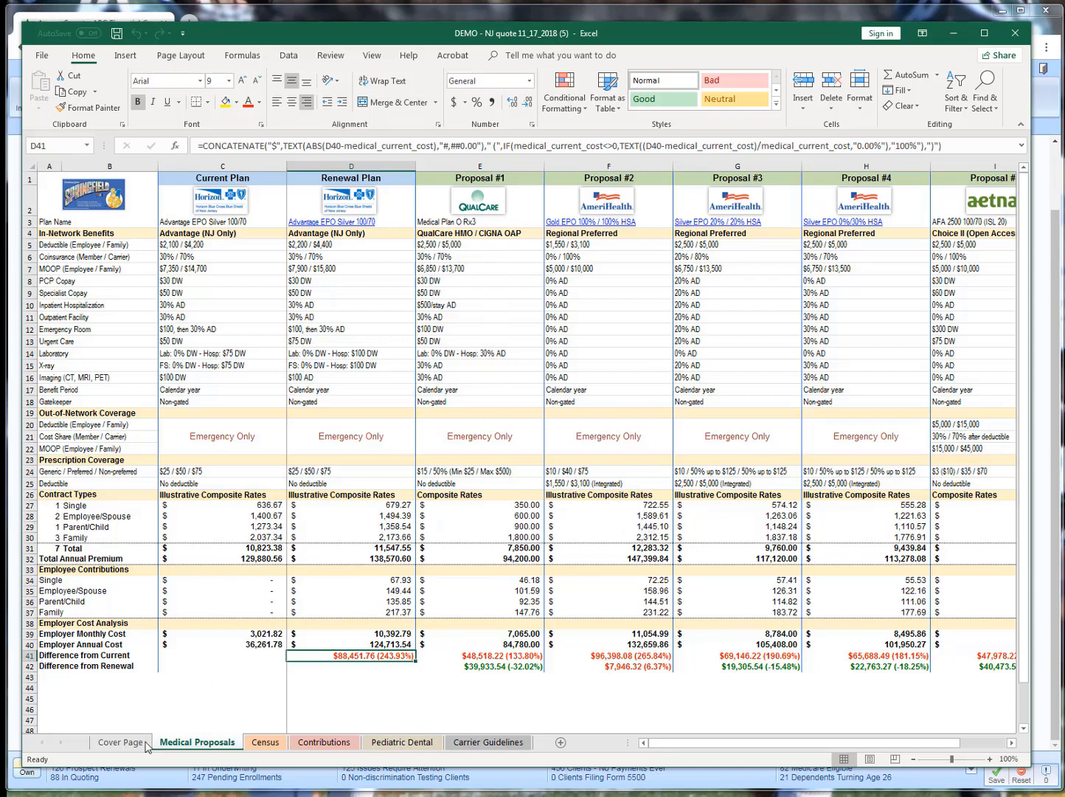
Review the Cover Page, Census, Contributions, Pediatric Dental and Carrier Guidelines sheets of the contributions quote, and close it
click(118, 744)
click(269, 745)
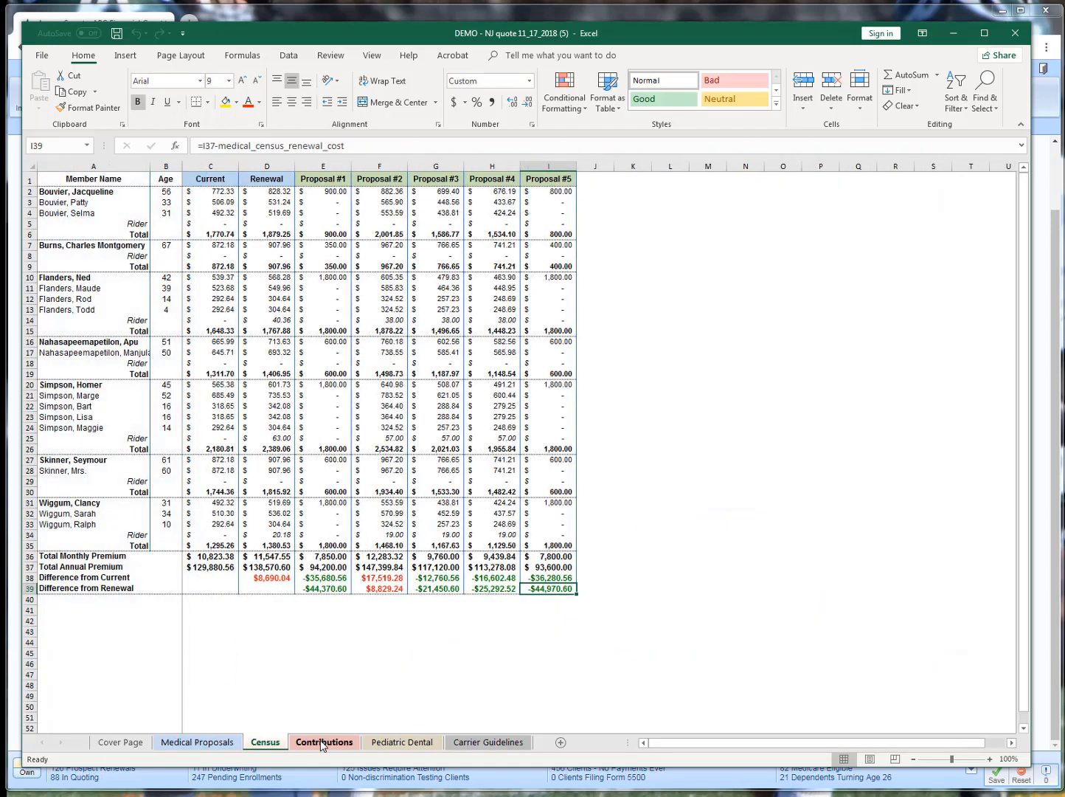
click(322, 744)
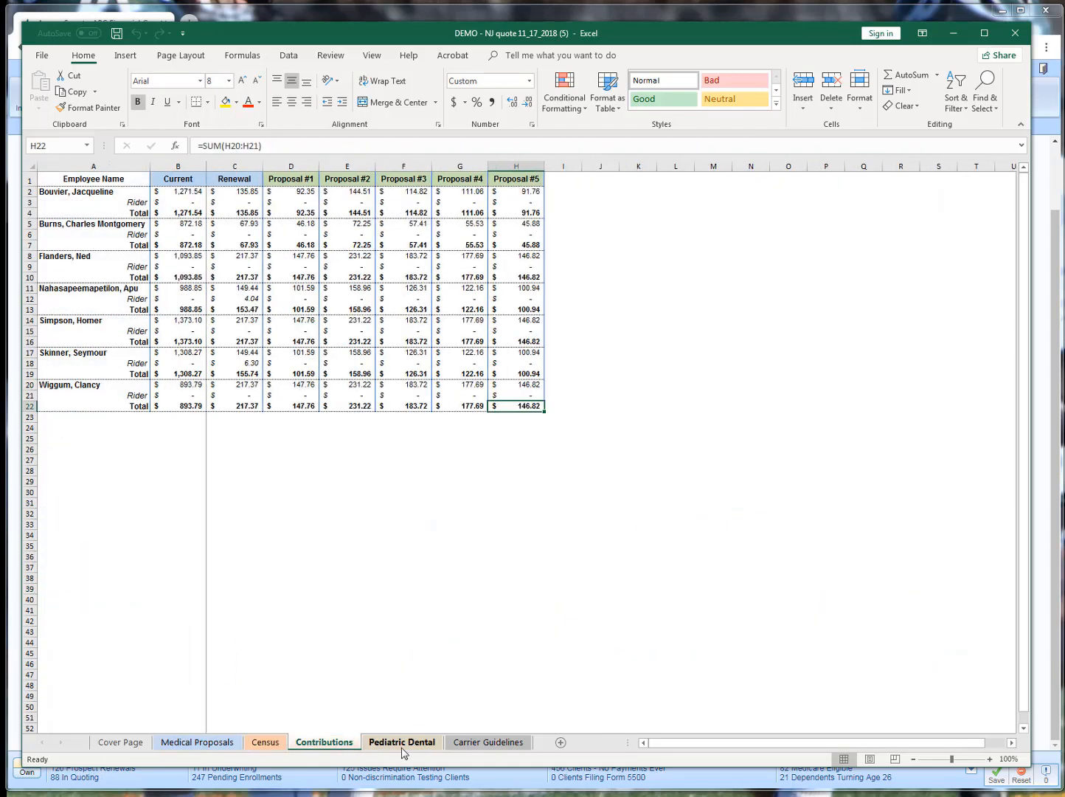
click(403, 747)
click(473, 742)
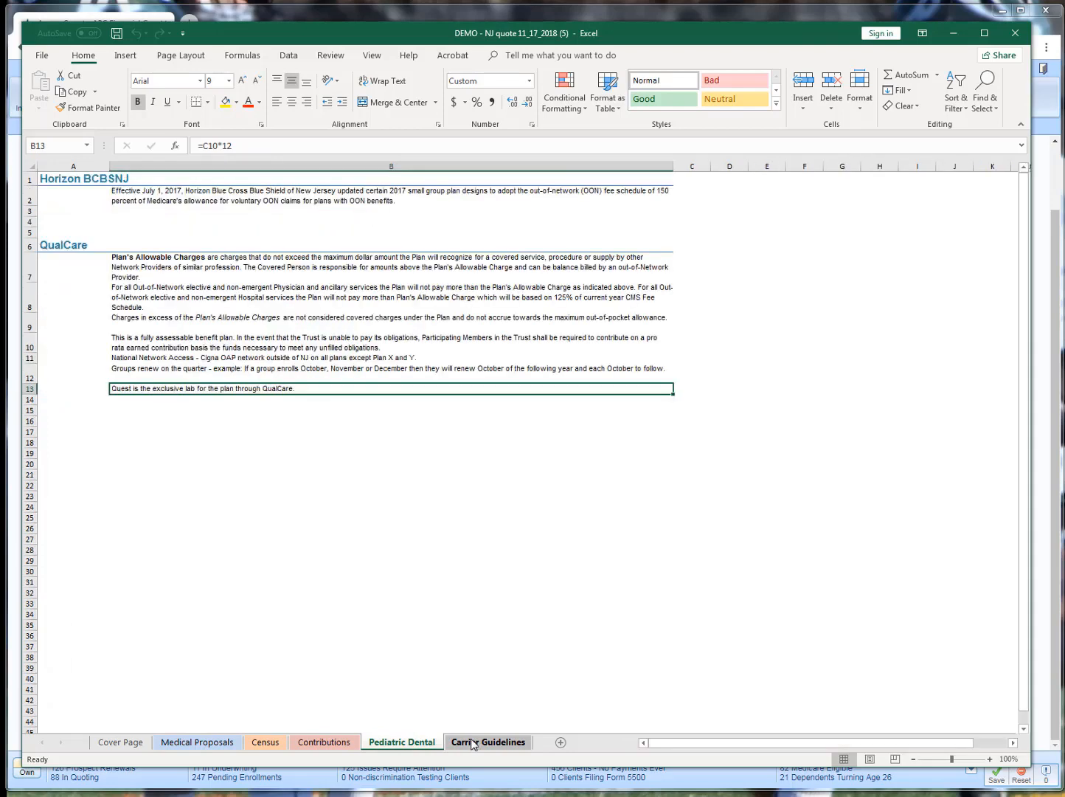
click(1022, 39)
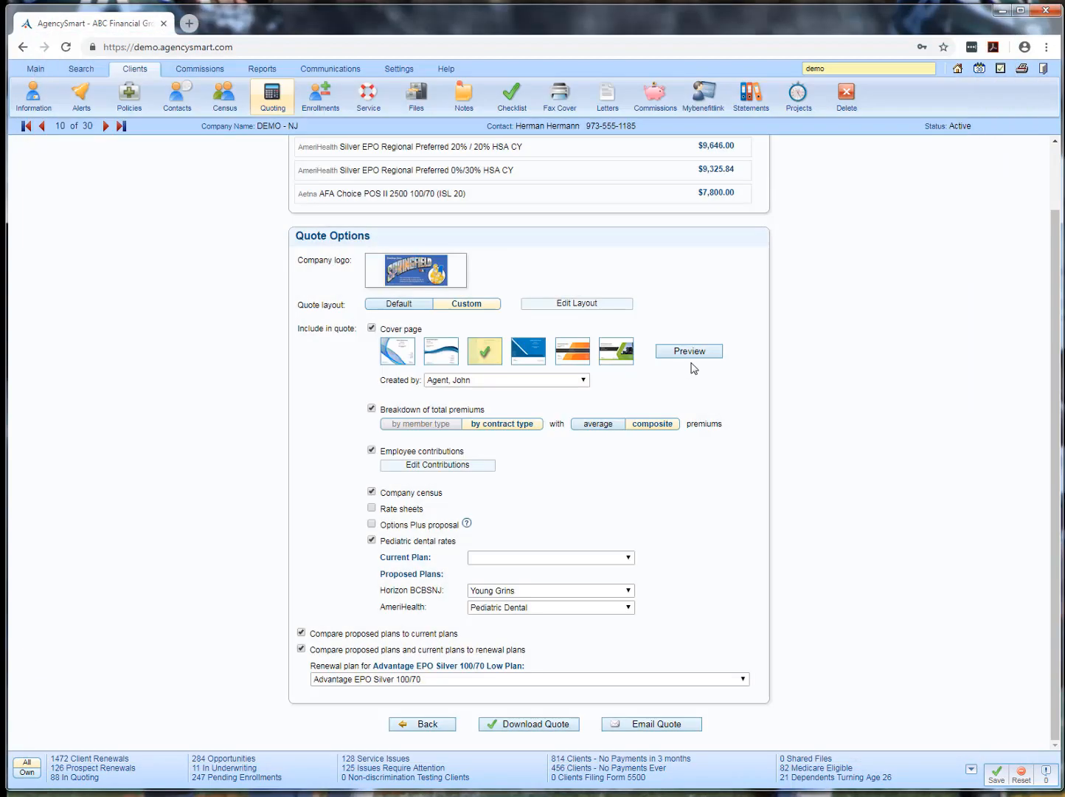
Include rate sheets in the quote and open the newly downloaded workbook in Excel
click(528, 727)
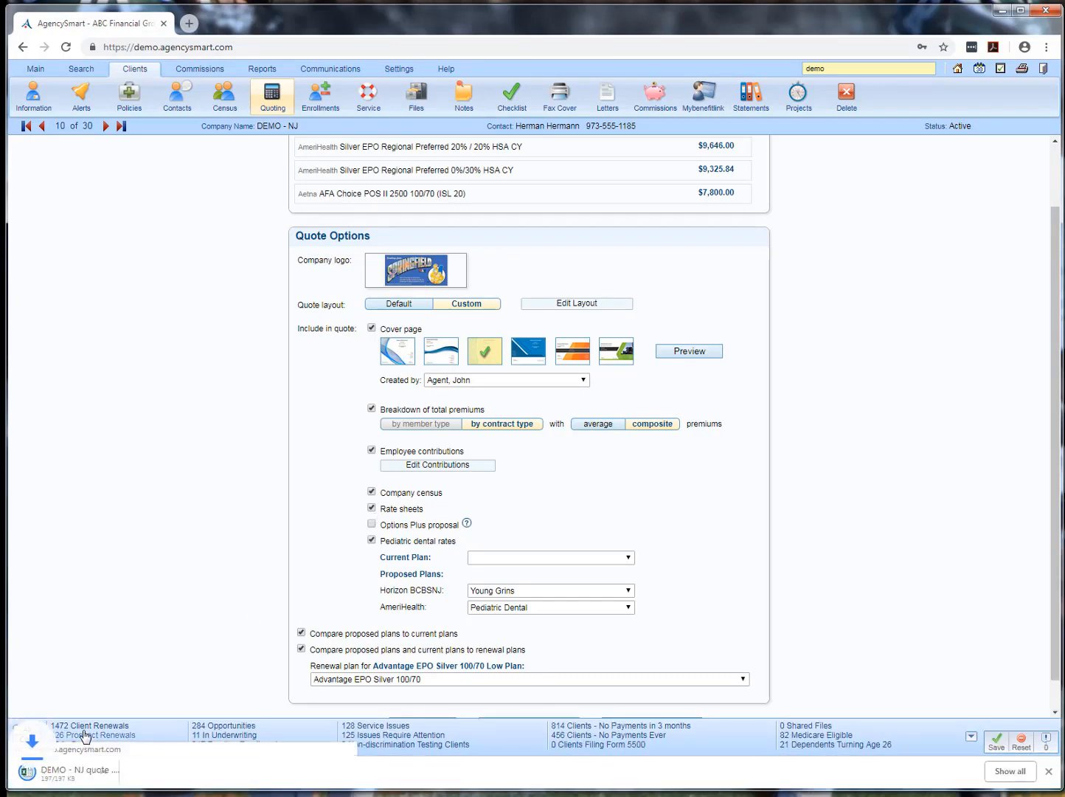
click(87, 773)
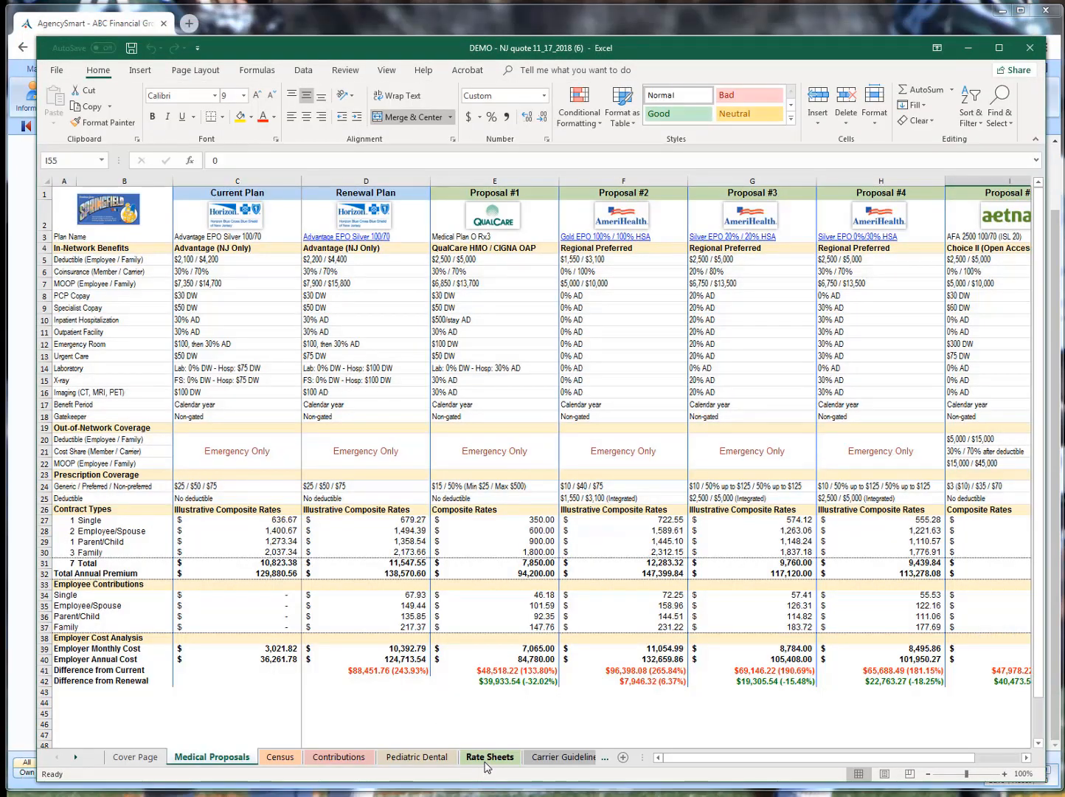
Examine the age-based plan rates on the Rate Sheets worksheet, and close the workbook
click(487, 761)
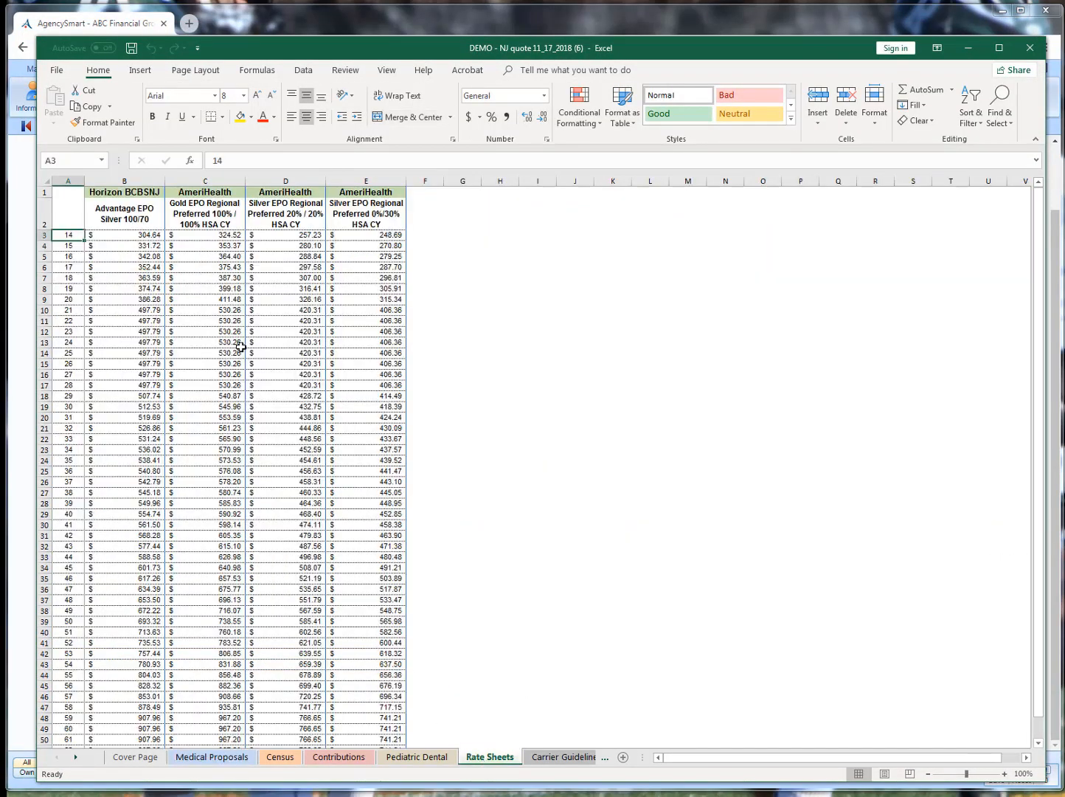
scroll(237, 335, down, 3)
scroll(237, 336, up, 3)
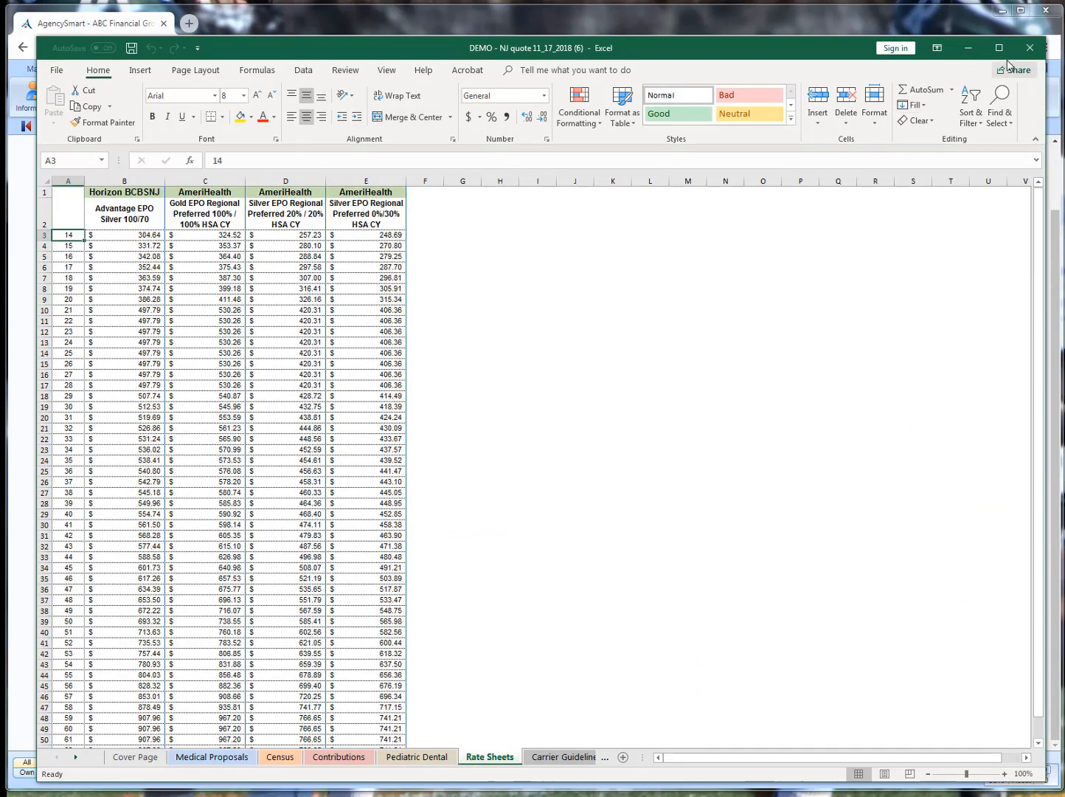
click(1030, 49)
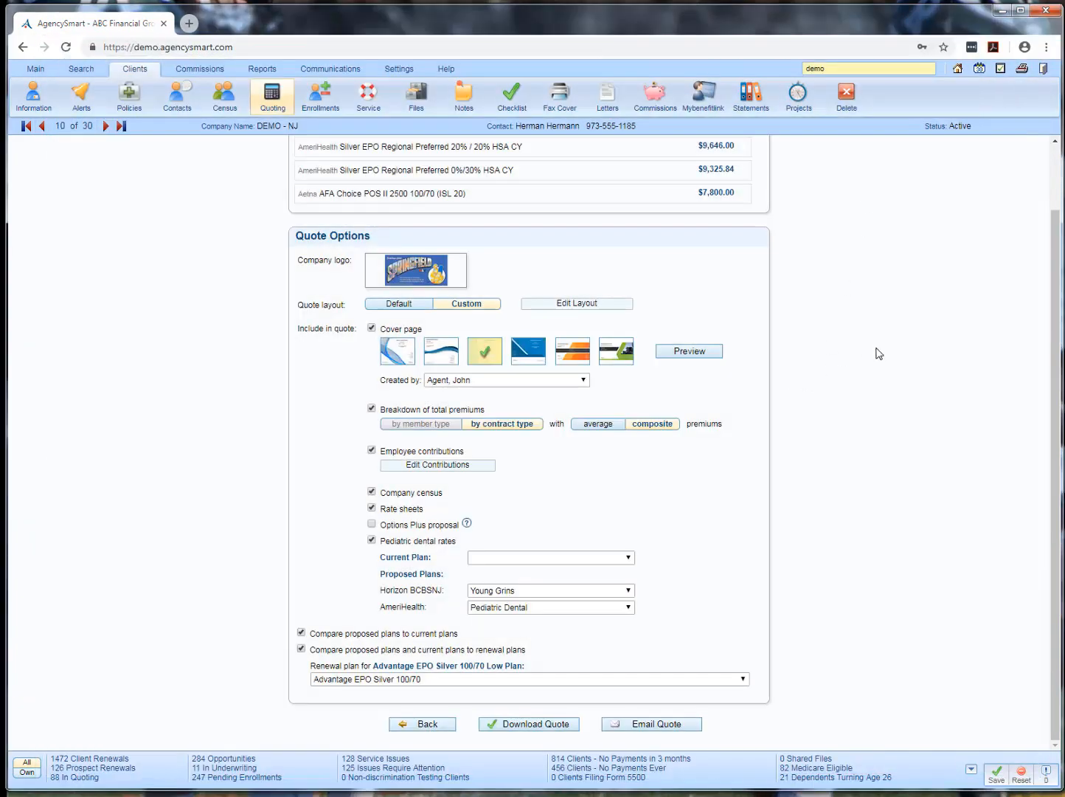